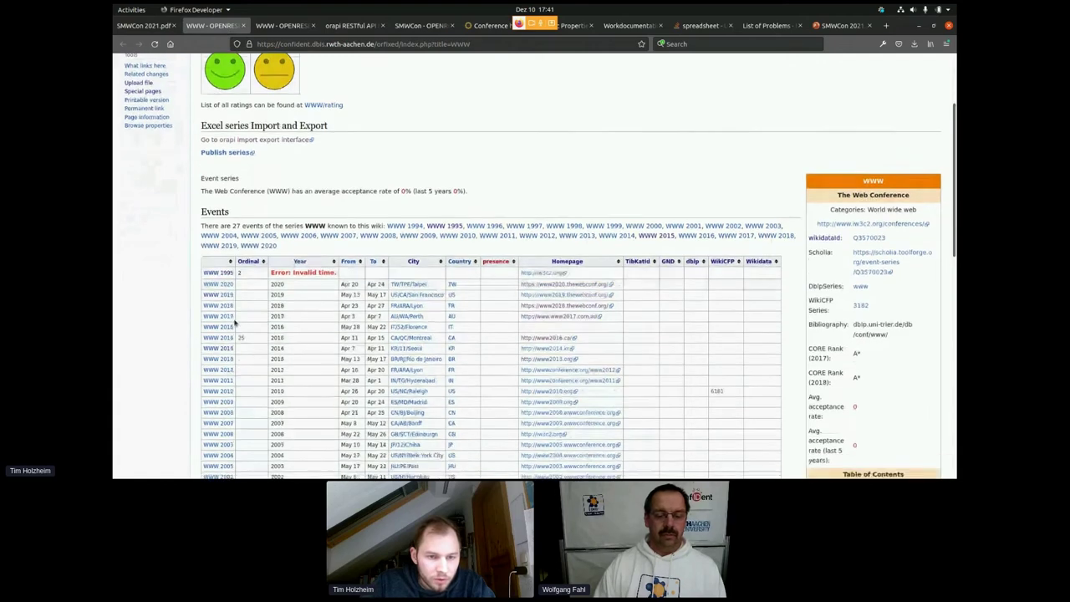
Open the orapi import and export interface for the WWW event series.
scroll(232, 272, up, 2)
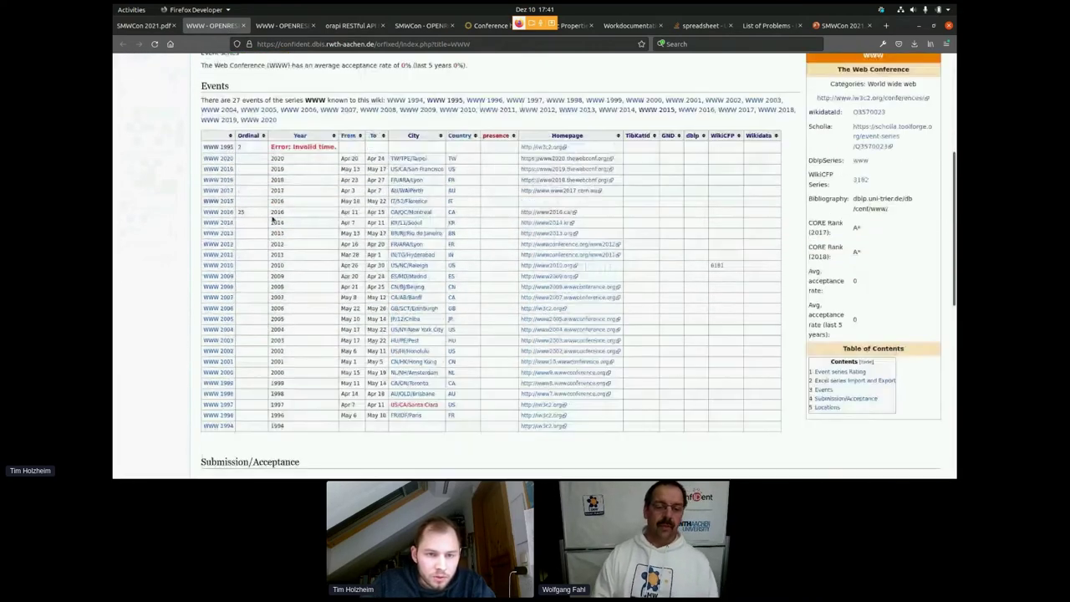
scroll(283, 280, up, 5)
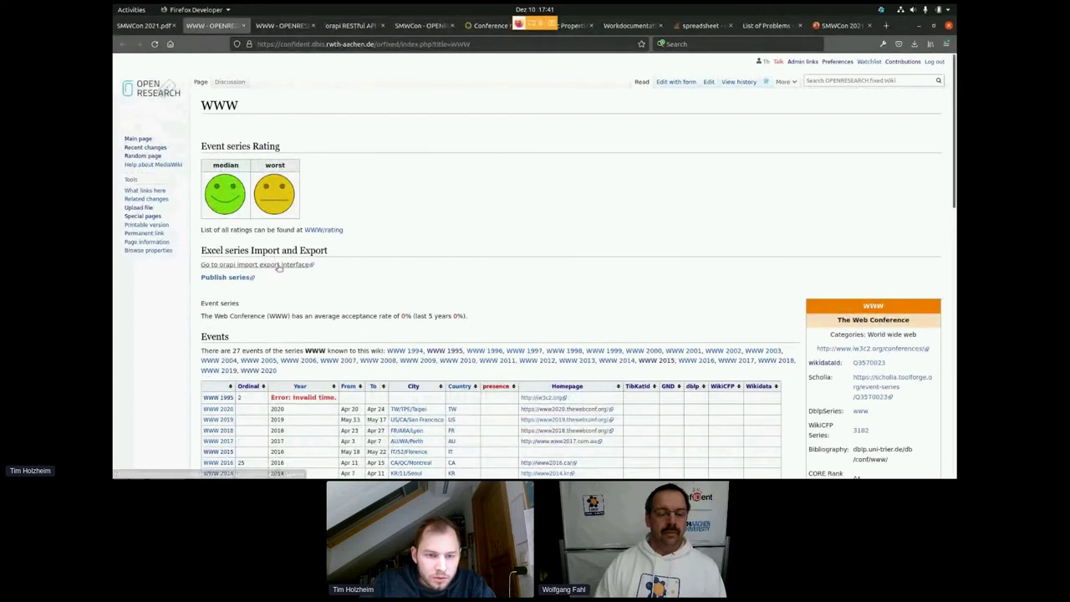
click(280, 266)
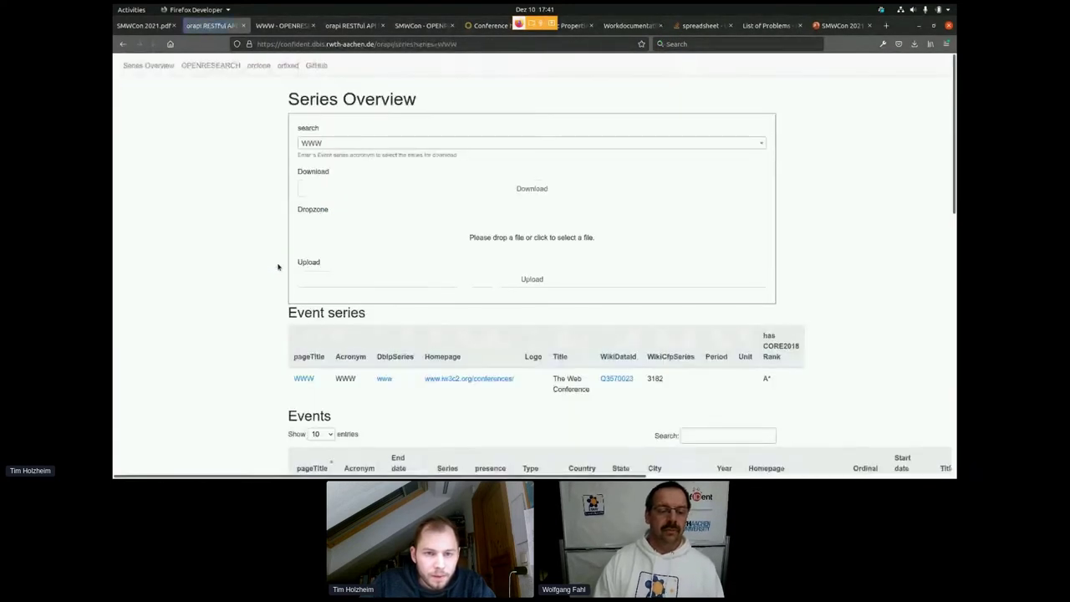
Review the WWW series details and its events table on the Series Overview page.
scroll(253, 279, down, 1)
scroll(249, 287, down, 1)
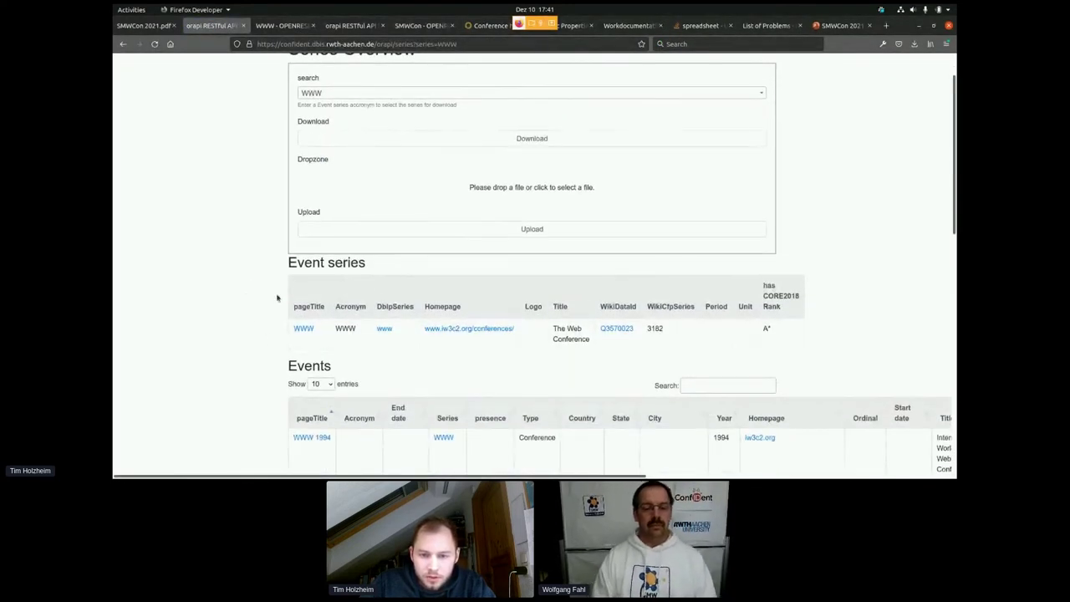
scroll(284, 306, down, 5)
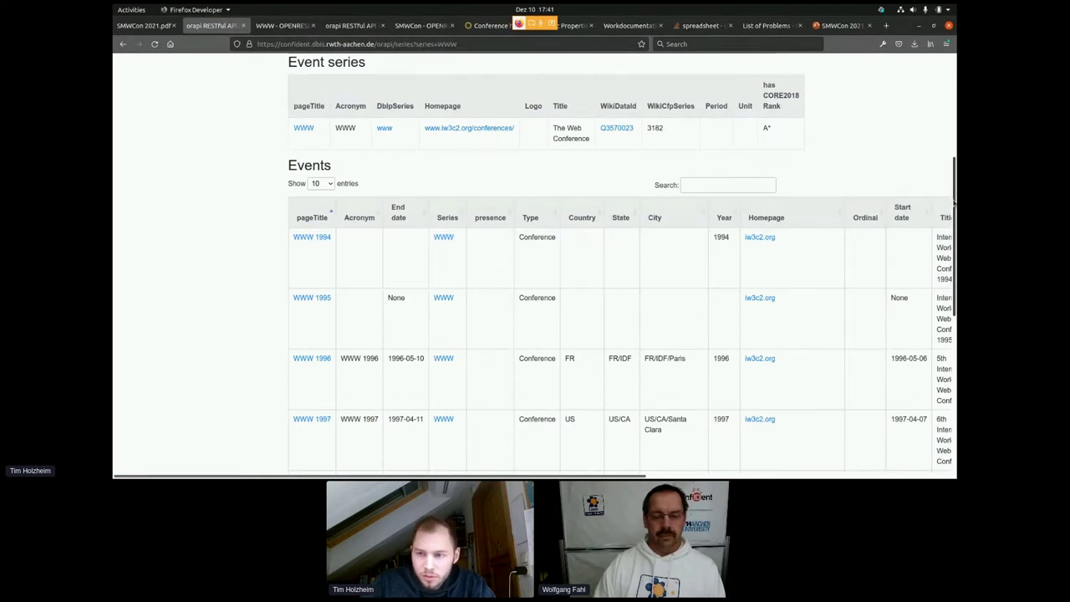
scroll(947, 214, down, 2)
scroll(947, 214, down, 2)
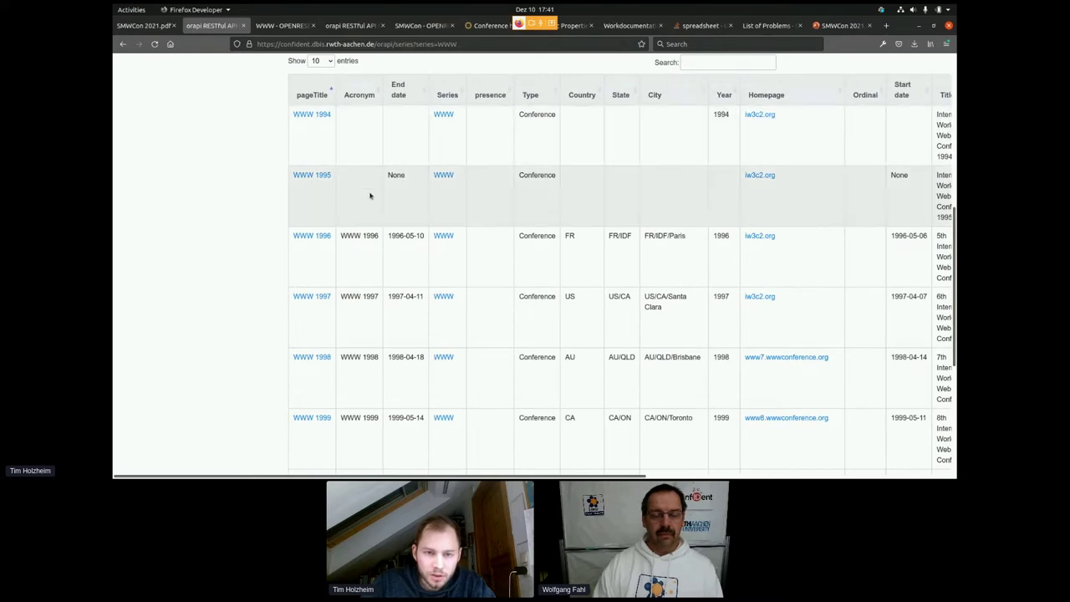
scroll(371, 195, down, 5)
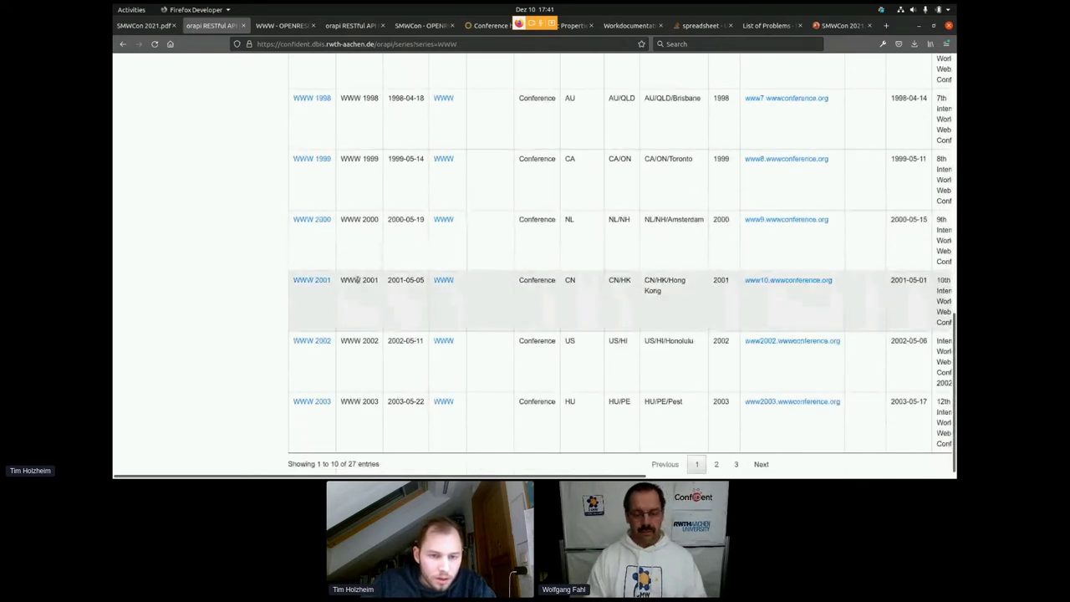
scroll(358, 279, up, 12)
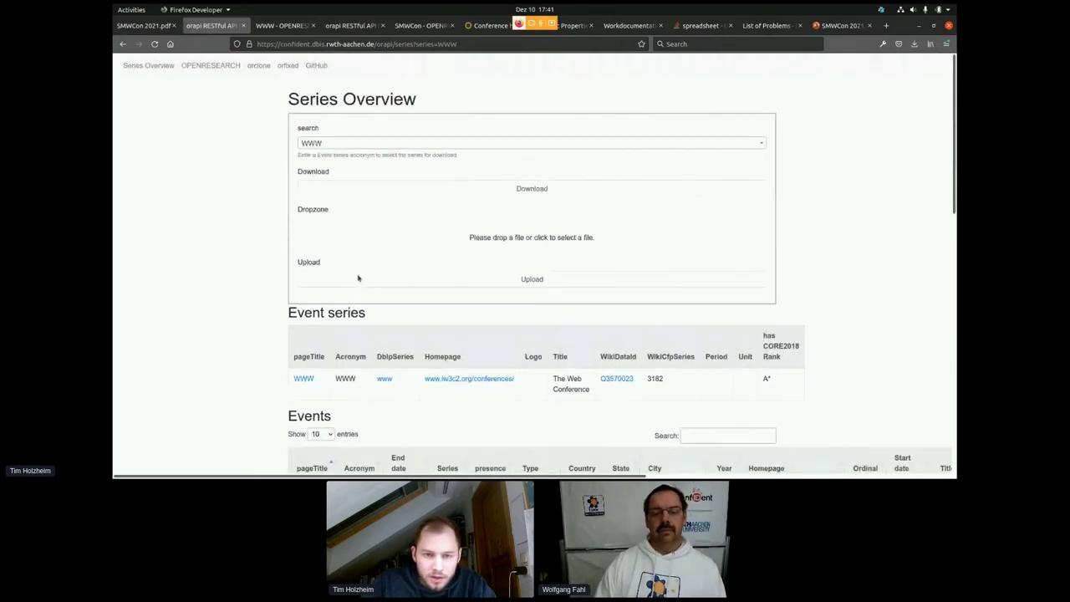
Download the WWW series spreadsheet, open it in LibreOffice Calc and enable editing.
click(332, 187)
click(596, 323)
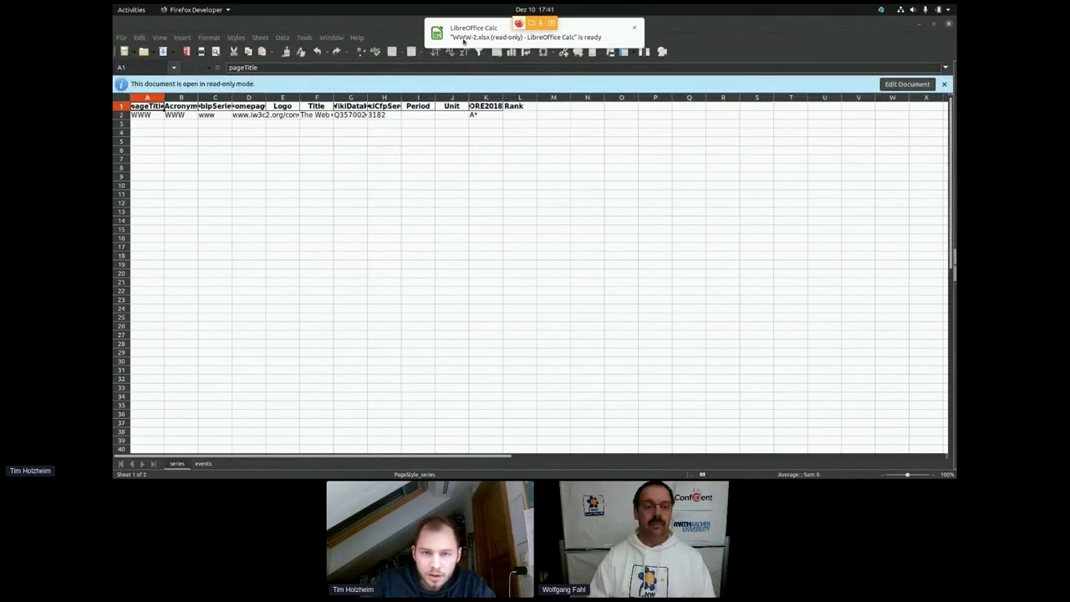
click(907, 83)
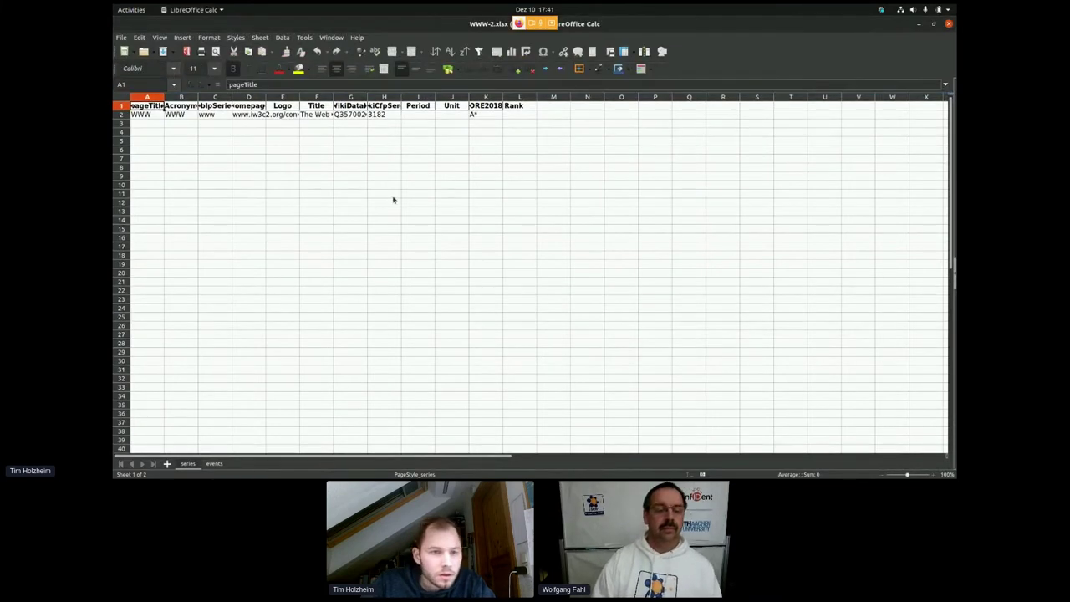
Widen the pageTitle, DblpSeries and Homepage columns on the series sheet so their contents fit.
drag(165, 97, 180, 97)
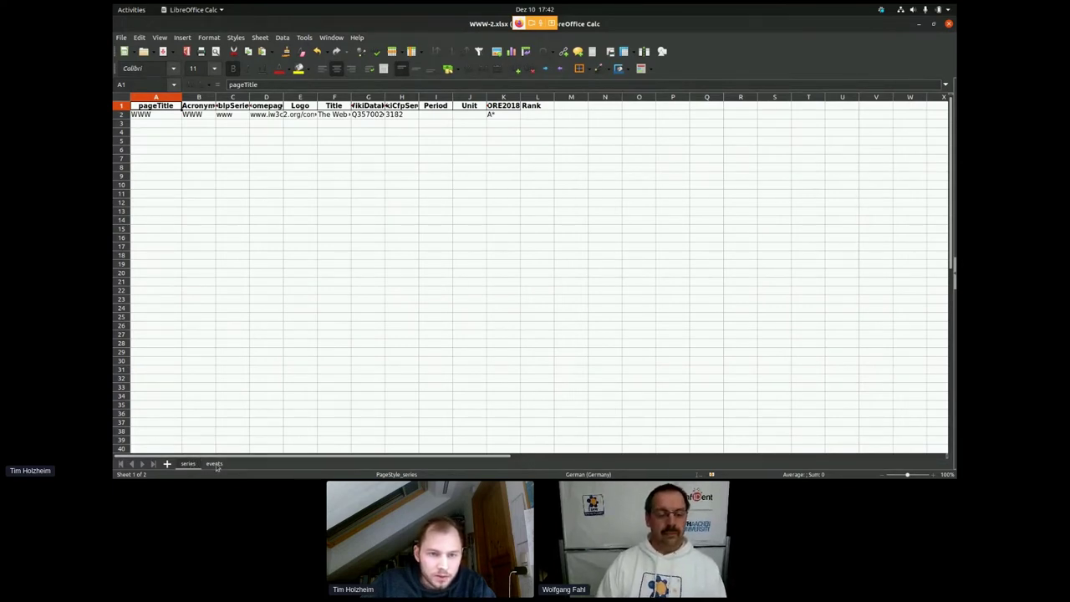
drag(216, 94, 259, 96)
click(254, 97)
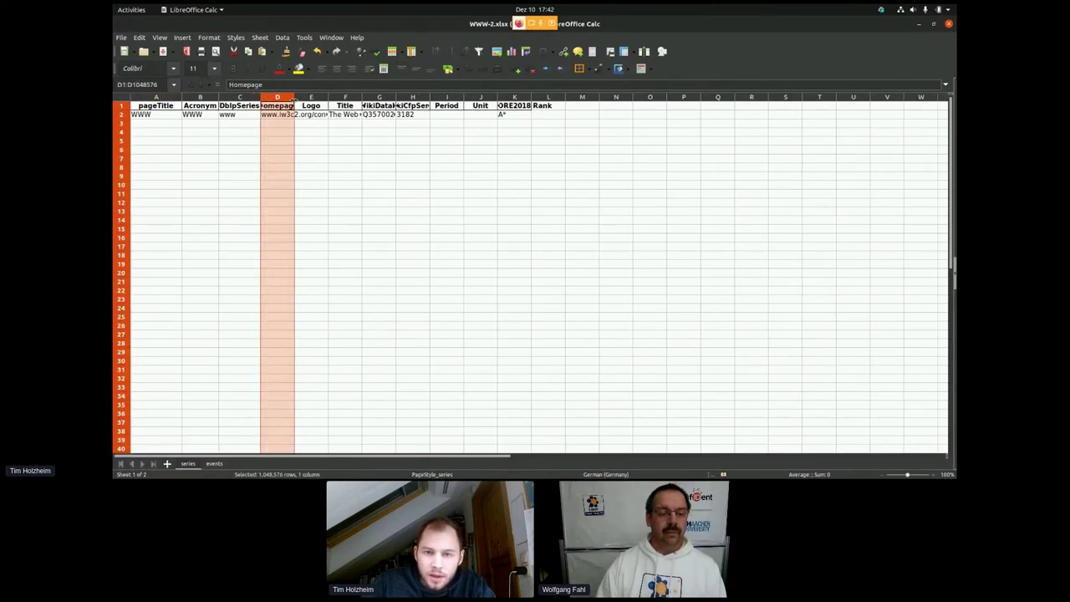
drag(294, 98, 360, 97)
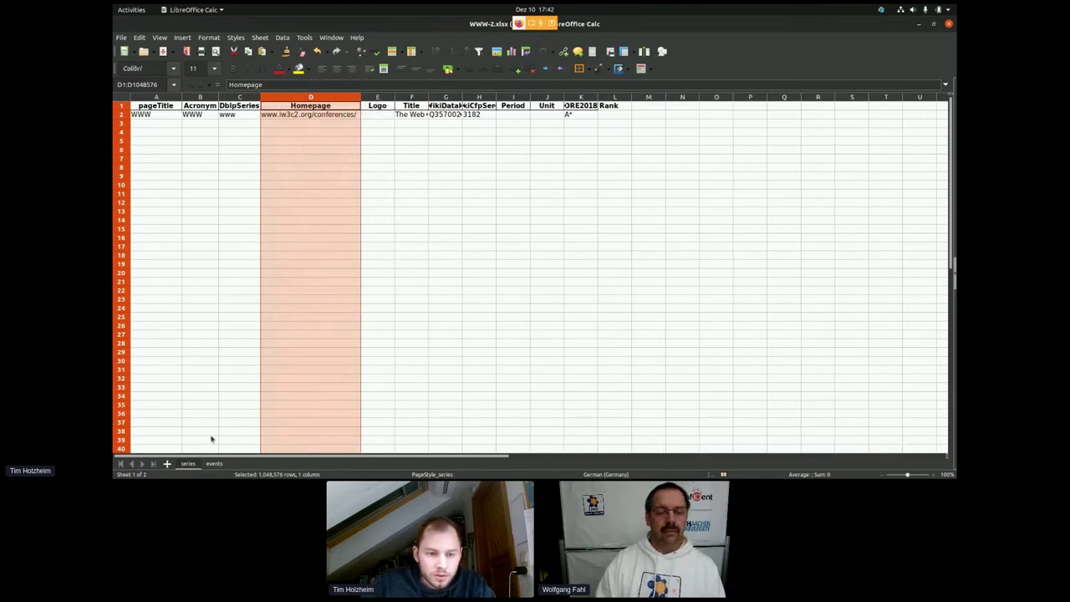
Sort the whole table on the events sheet by pageTitle in ascending order.
click(215, 463)
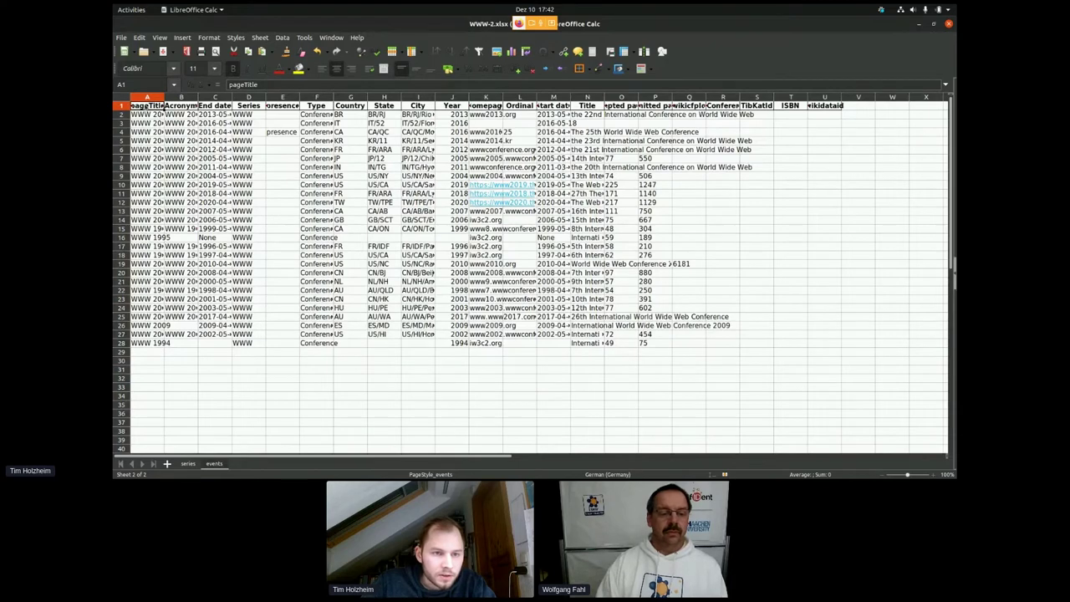
drag(146, 106, 807, 341)
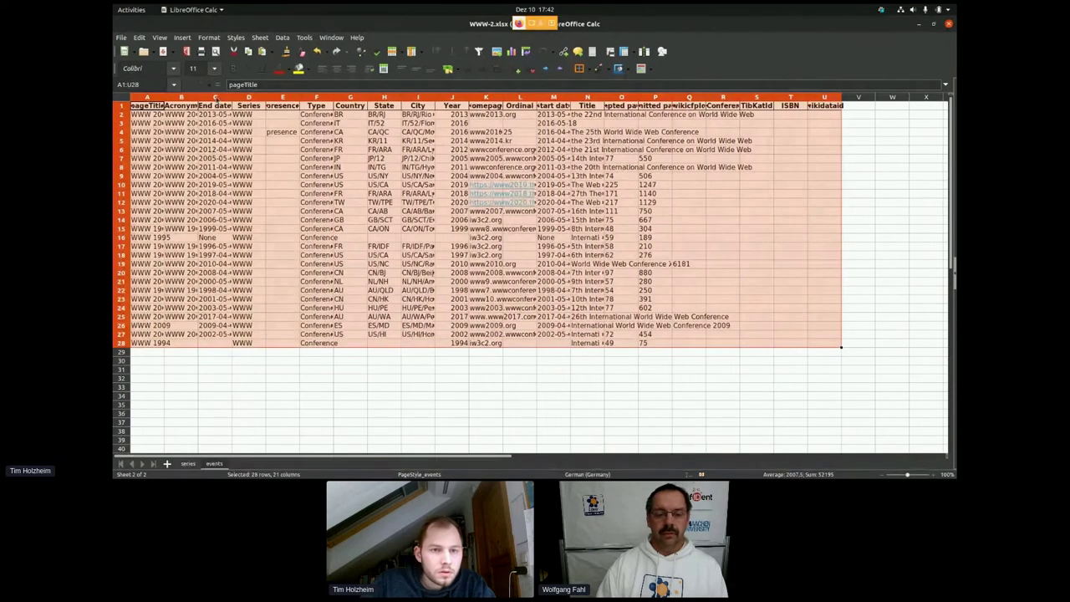
click(282, 37)
click(295, 48)
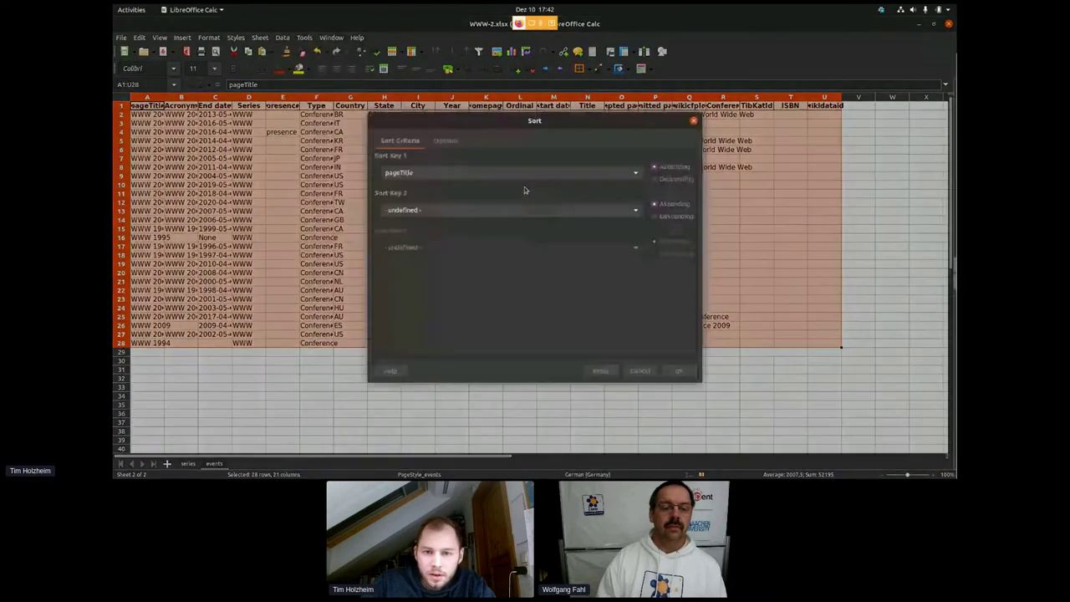
click(670, 371)
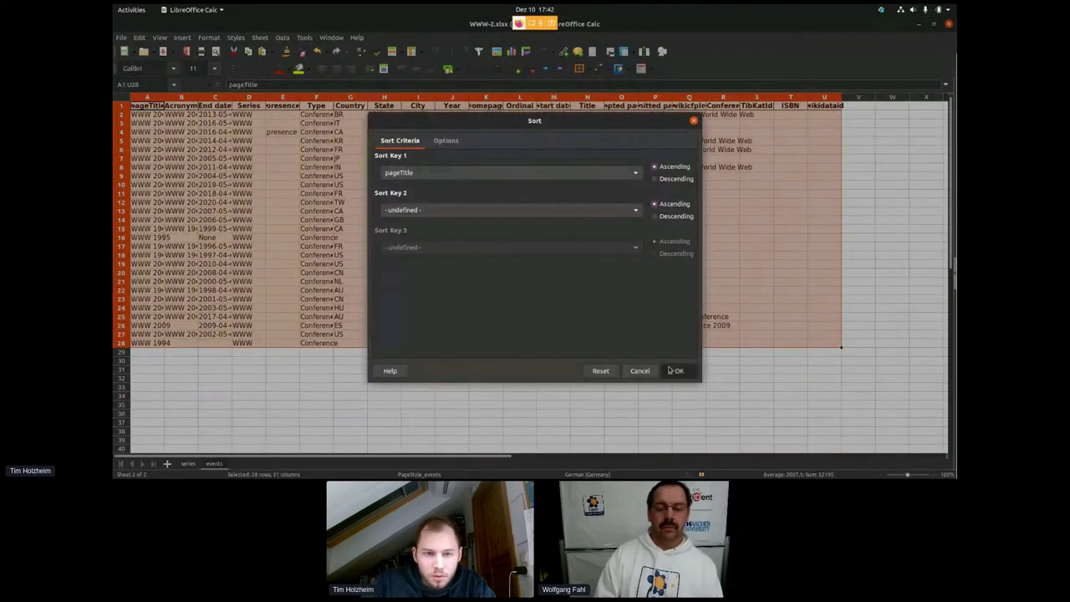
click(257, 333)
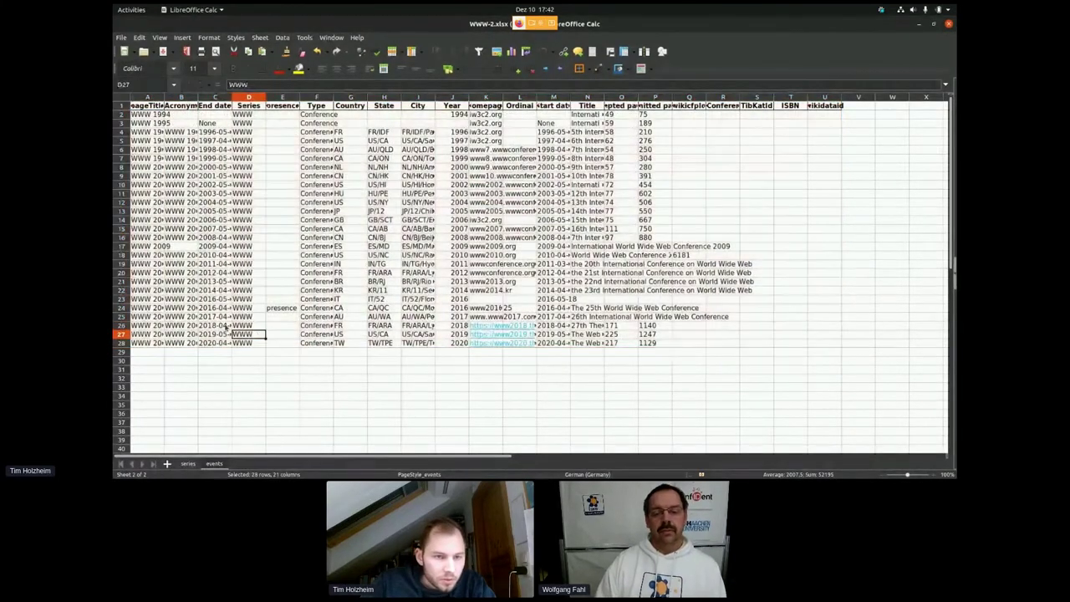
Widen the pageTitle and Homepage columns on the events sheet so their contents fit.
drag(164, 98, 182, 97)
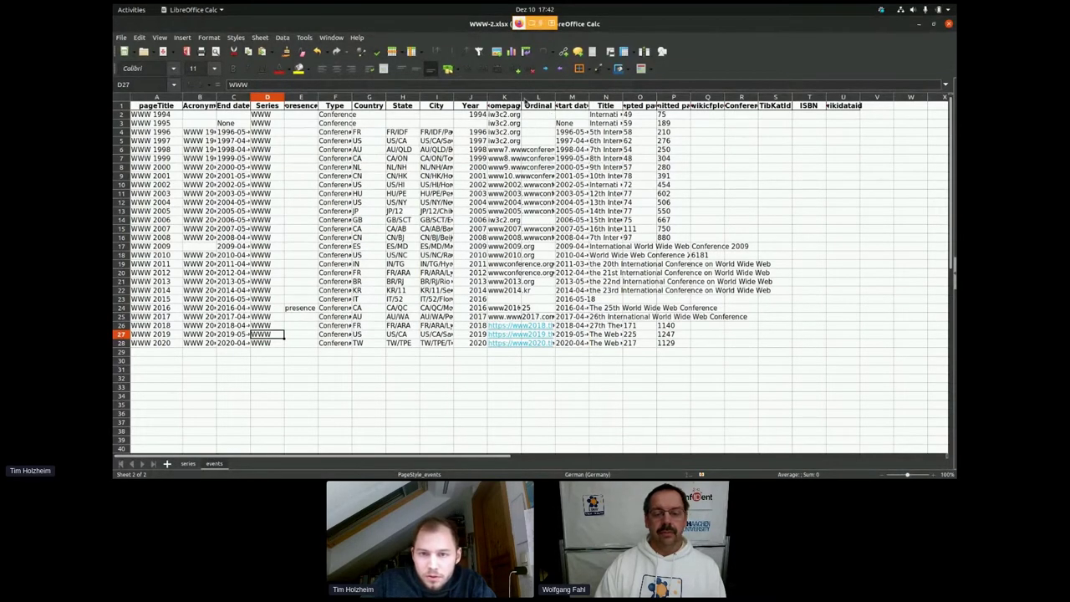
drag(521, 98, 598, 98)
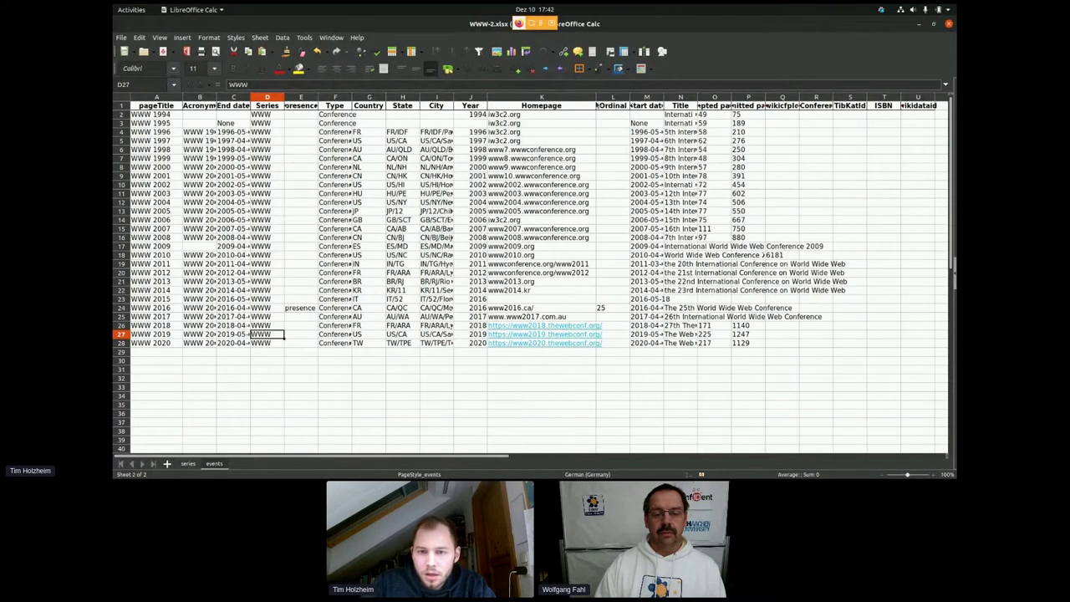
drag(598, 98, 604, 98)
Autofill the Ordinal column from WWW 2016's value, with 26 to 29 through WWW 2020 and 24 to 5 back to WWW 1996.
click(617, 309)
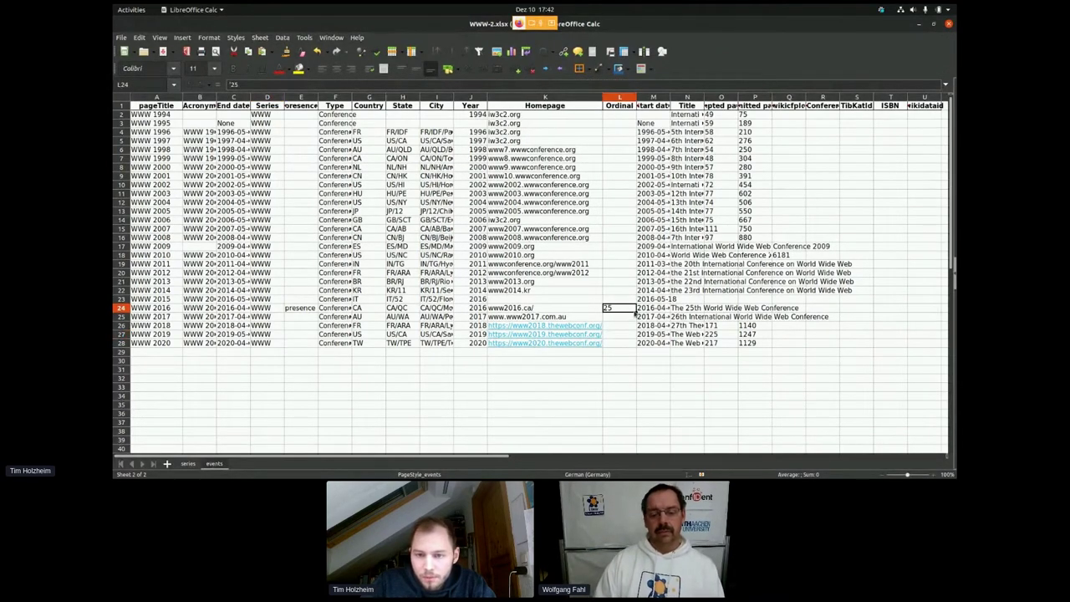
drag(635, 310, 636, 343)
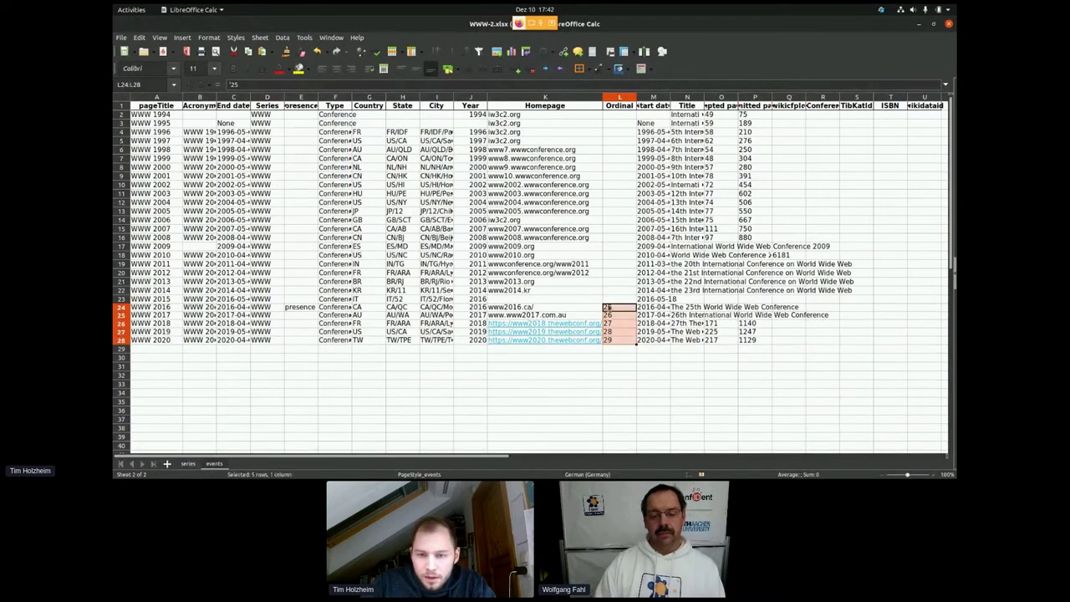
click(617, 309)
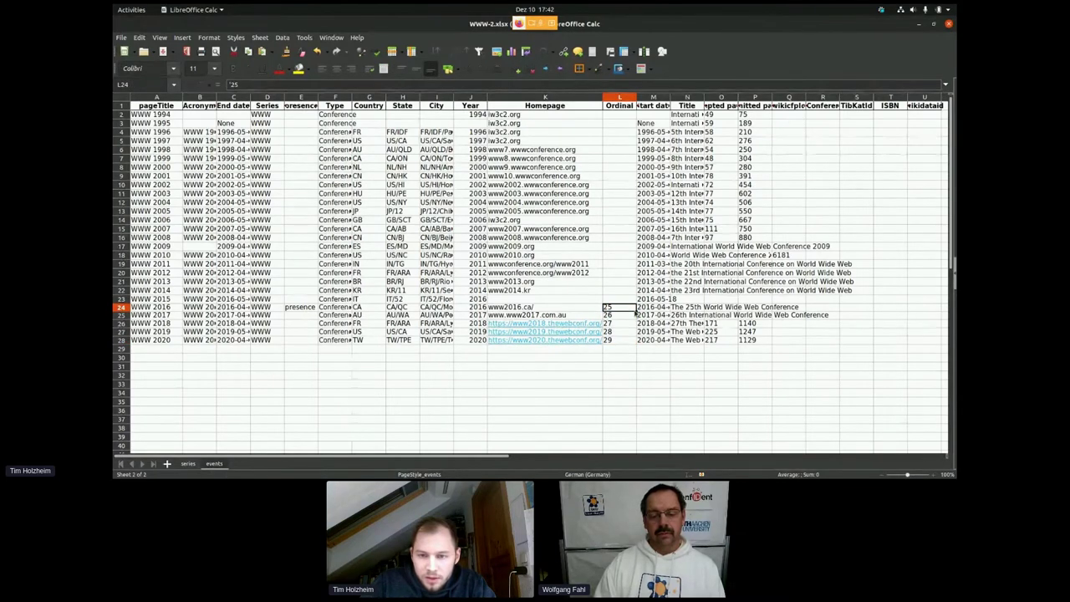
drag(636, 311, 625, 131)
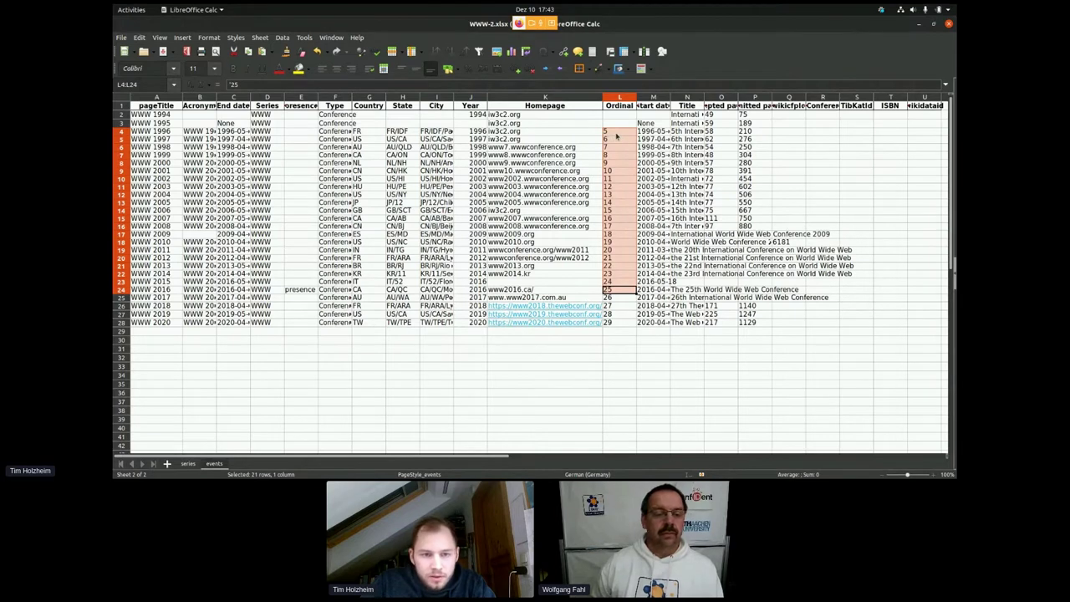
click(170, 134)
click(172, 123)
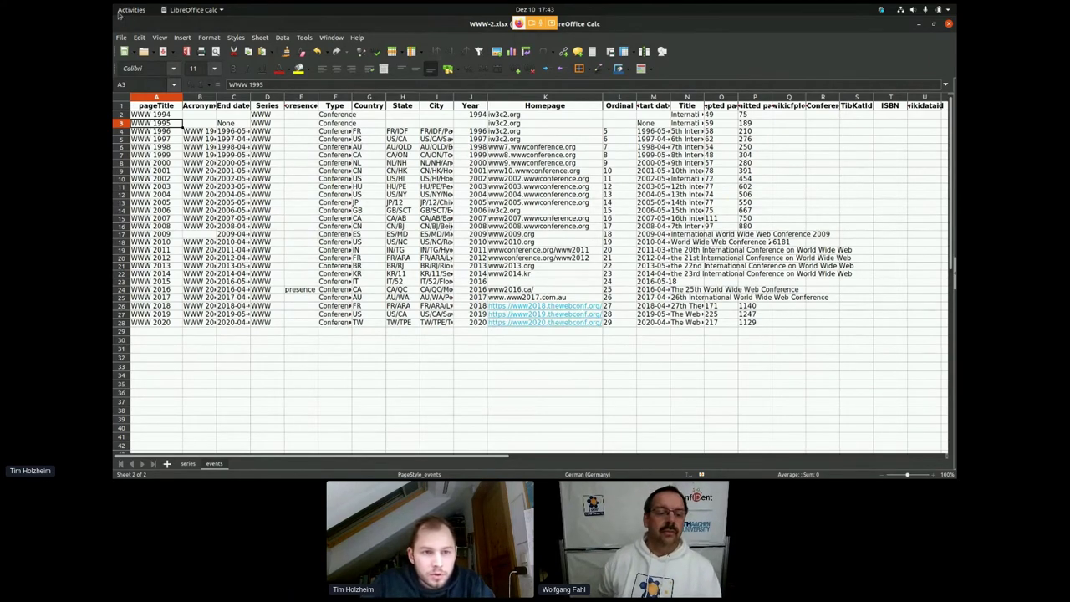
Switch to Firefox Developer Edition and bring up the 1994 and 1995 entries on the Web Conference history page.
click(130, 11)
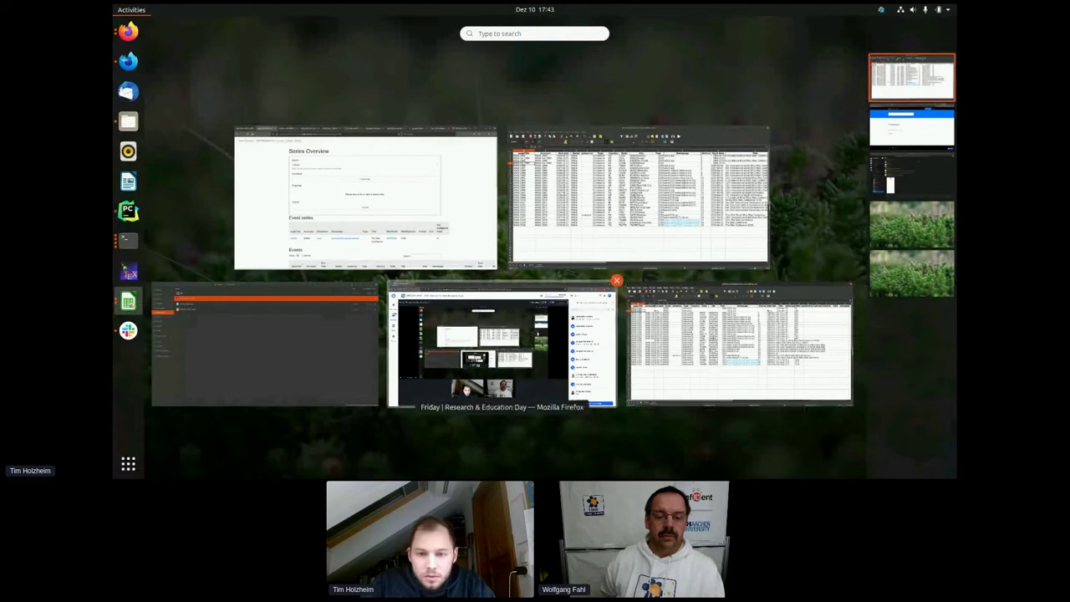
click(383, 198)
key(ctrl+Tab)
key(ctrl+Tab)
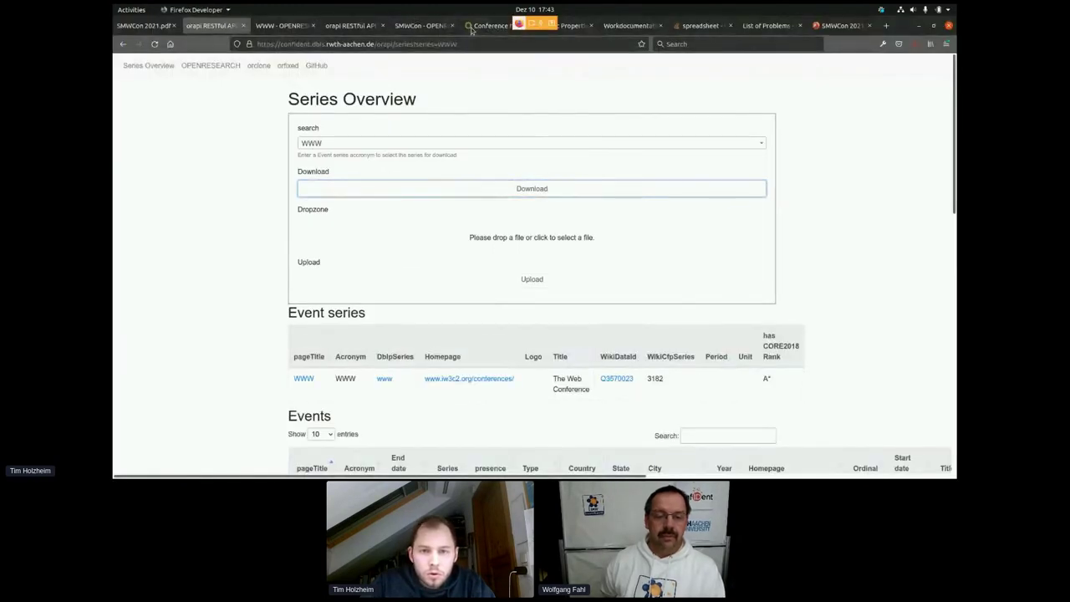
scroll(414, 335, down, 3)
scroll(415, 335, down, 7)
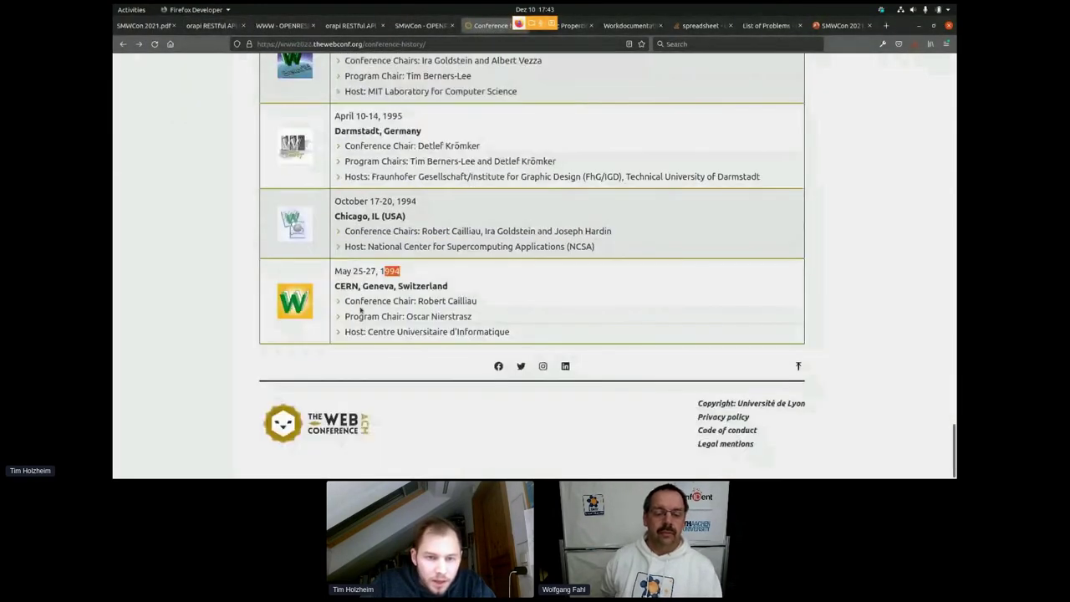
scroll(316, 241, up, 2)
scroll(316, 241, up, 1)
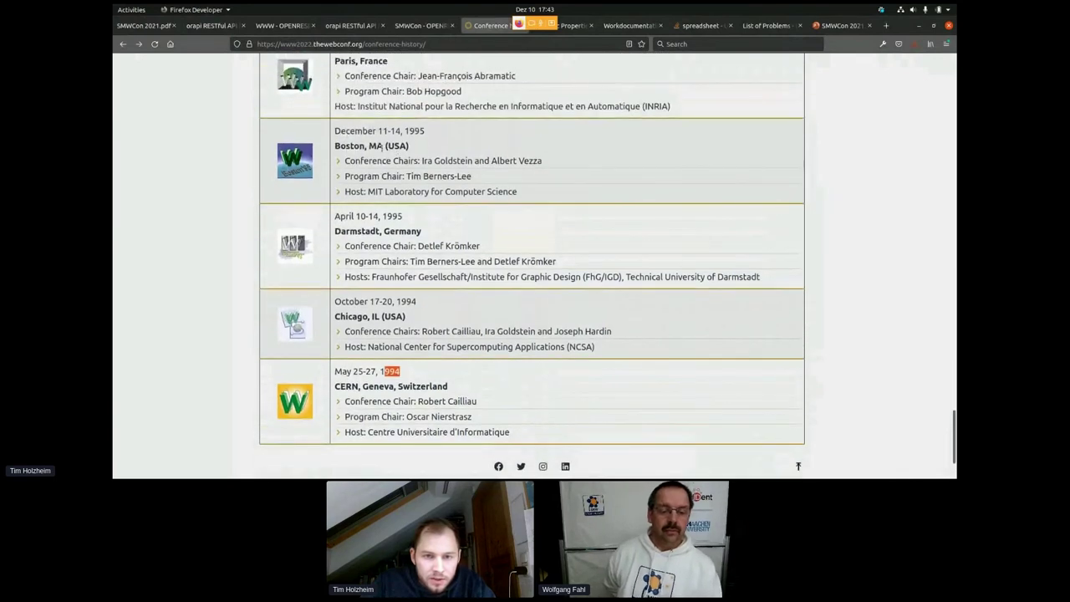
Check the dates of the Chicago, Darmstadt and Boston conferences in the history list, highlighting each entry.
drag(334, 132, 423, 134)
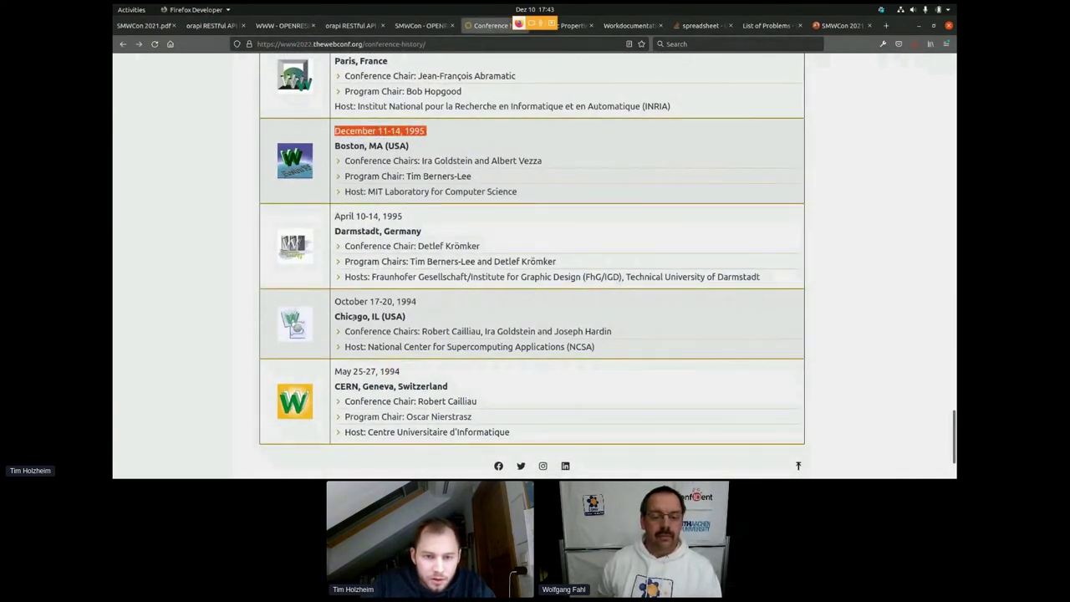
drag(334, 302, 422, 309)
drag(335, 216, 410, 222)
drag(334, 128, 444, 144)
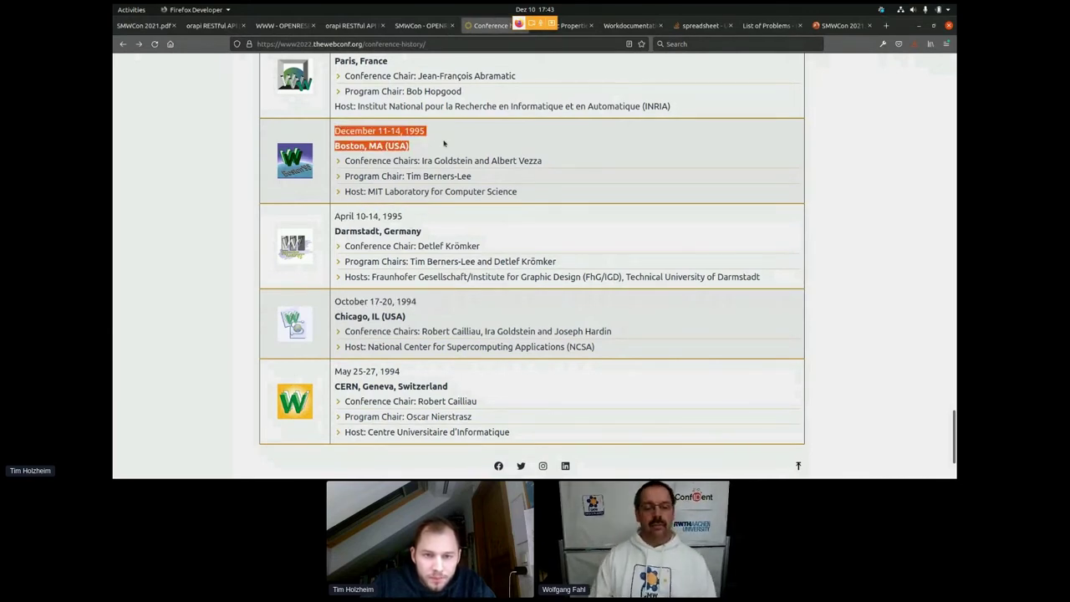
click(451, 148)
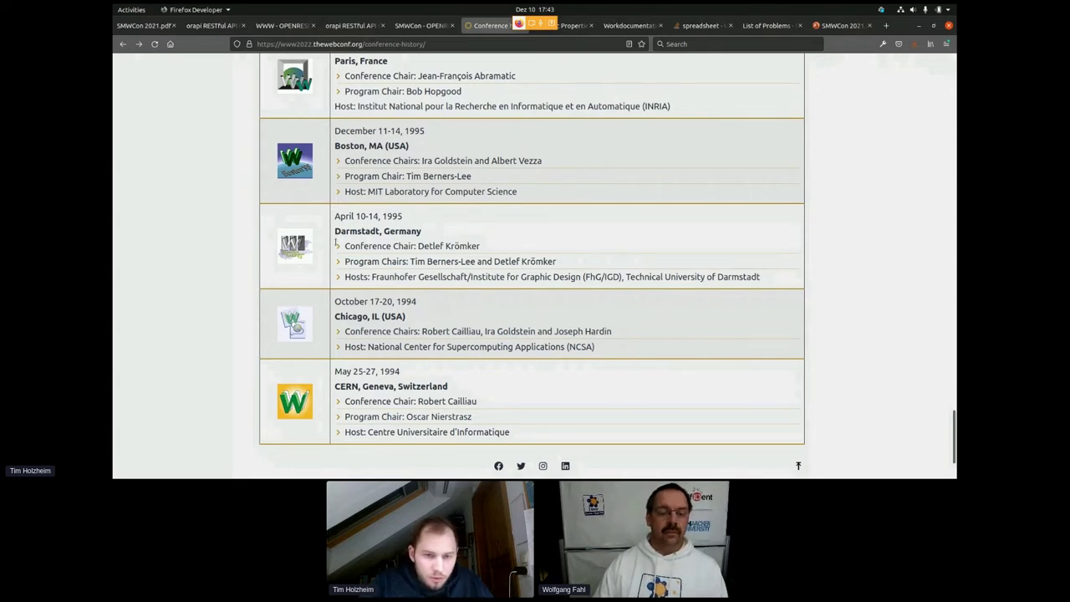
Switch to the already corrected WWW spreadsheet in LibreOffice Calc and select the end dates of the two 1994 events.
key(super)
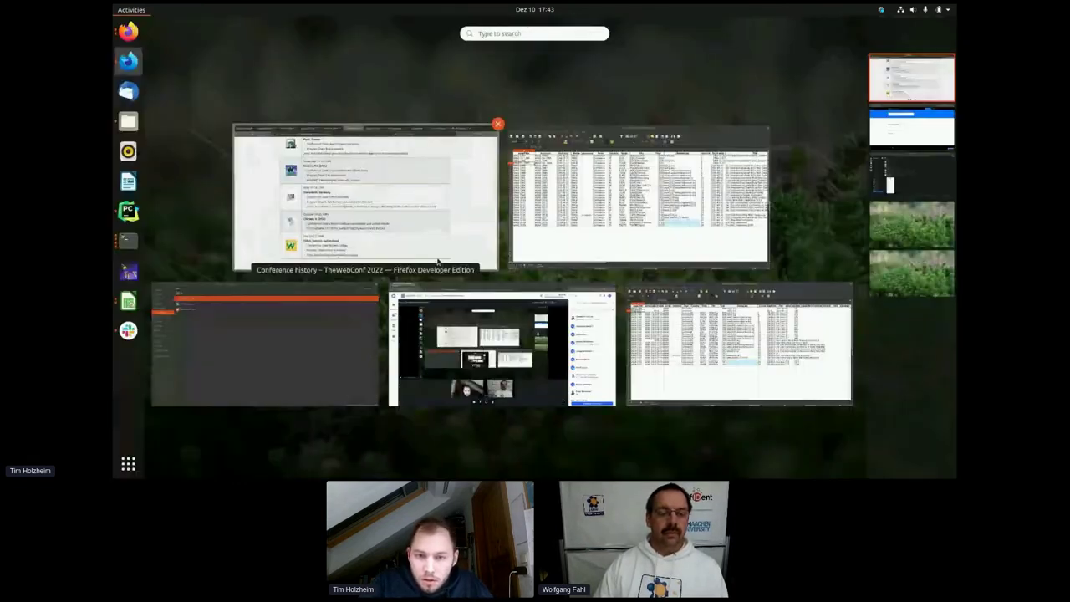
click(683, 231)
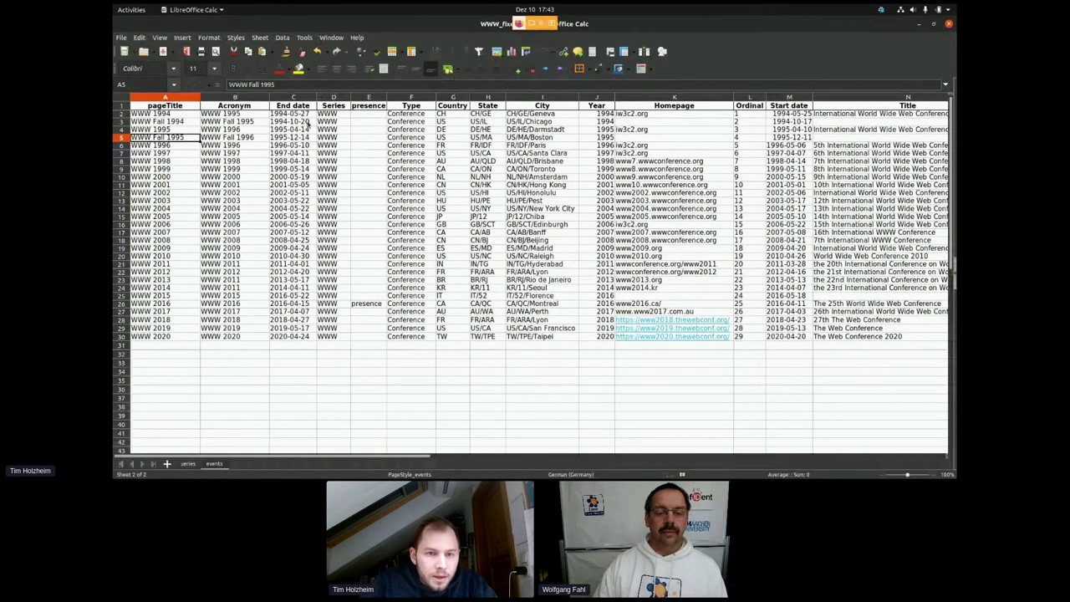
drag(291, 113, 297, 123)
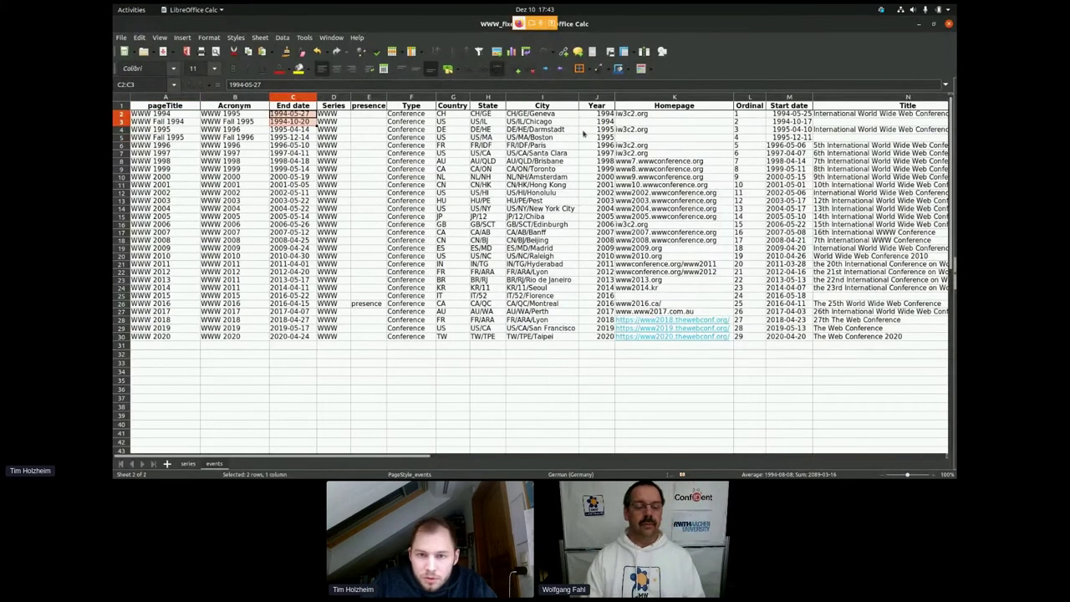
Point out the added WWW Fall 1994 and WWW Fall 1995 events in the pageTitle column by selecting their cells.
drag(319, 114, 297, 121)
drag(191, 119, 179, 123)
click(173, 123)
click(171, 137)
click(173, 124)
click(171, 137)
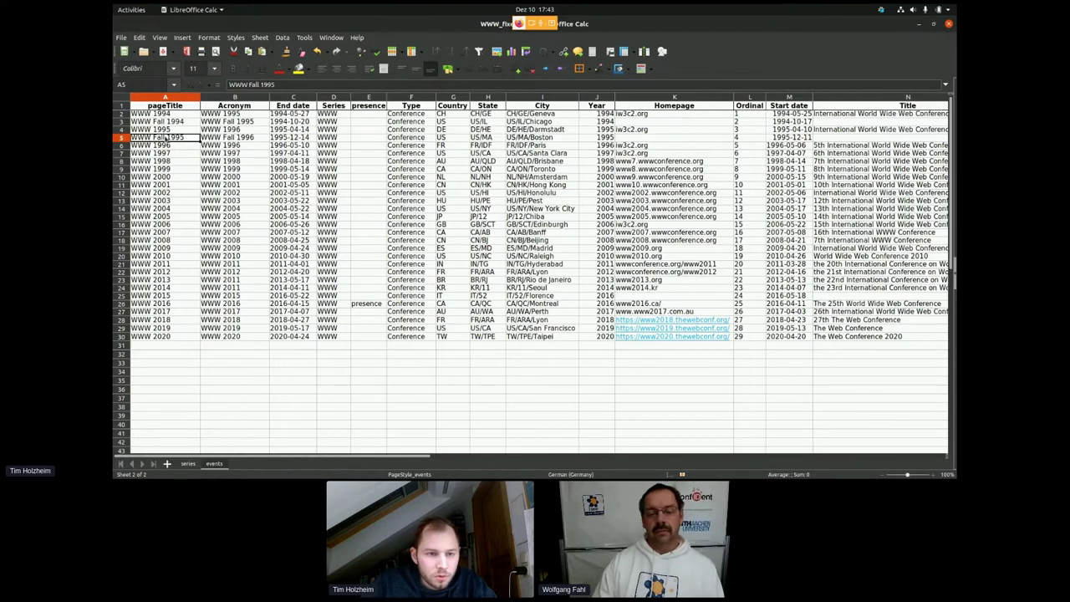
click(177, 123)
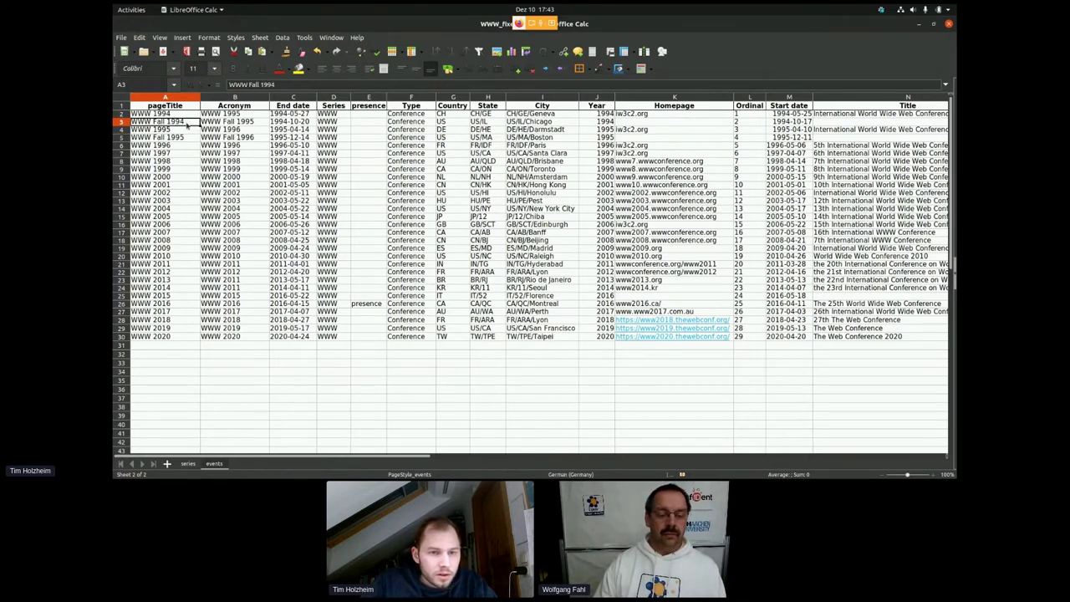
click(189, 139)
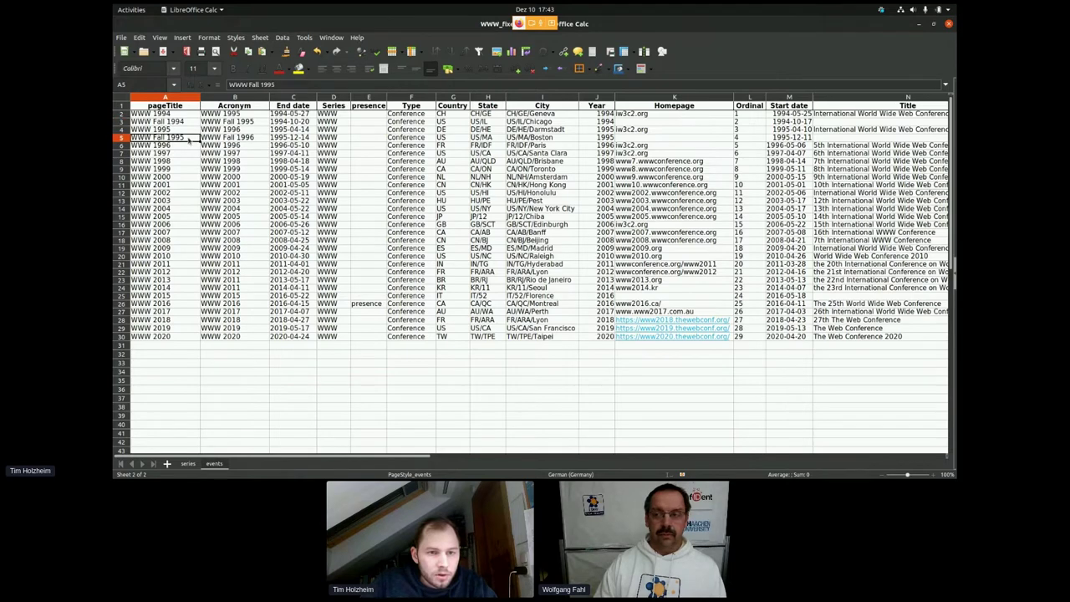
Switch to Firefox Developer Edition and upload WWW_fixed.xlsx from Downloads for the WWW series in the orapi Series Overview.
click(918, 25)
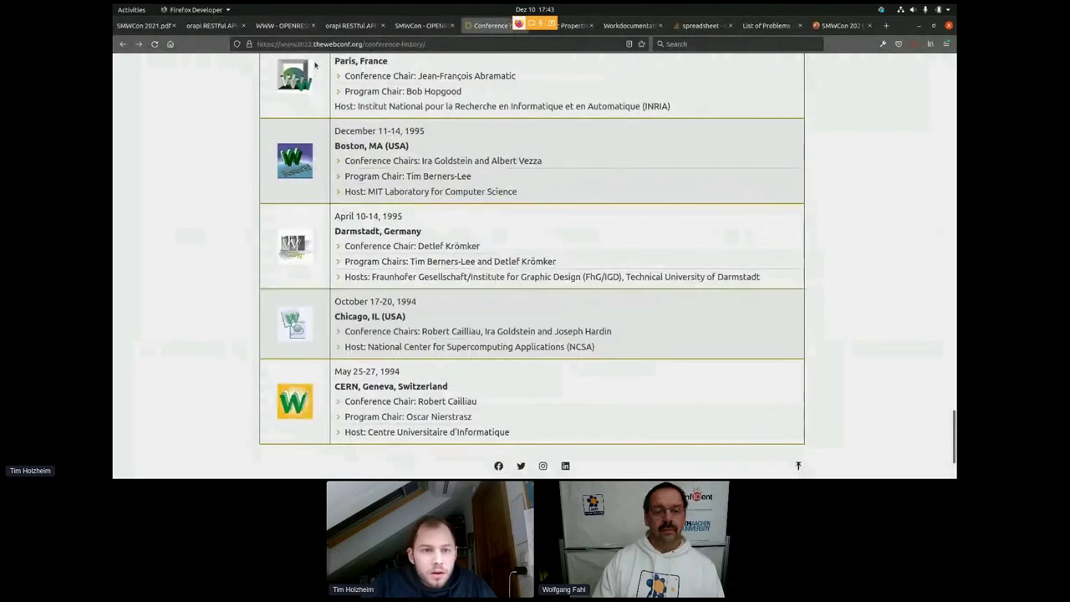
click(211, 25)
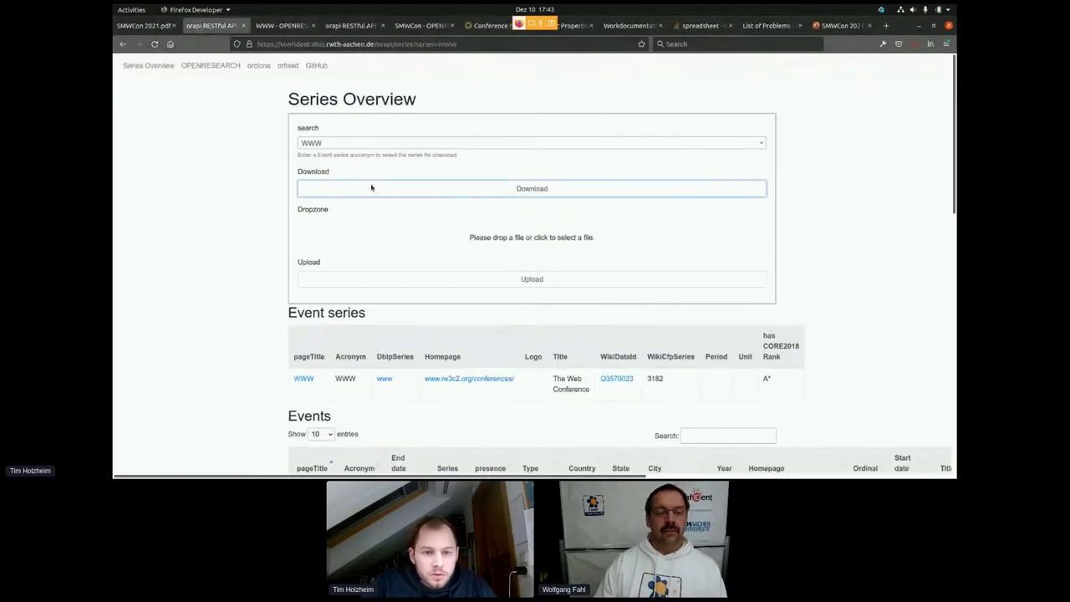
click(495, 238)
click(444, 85)
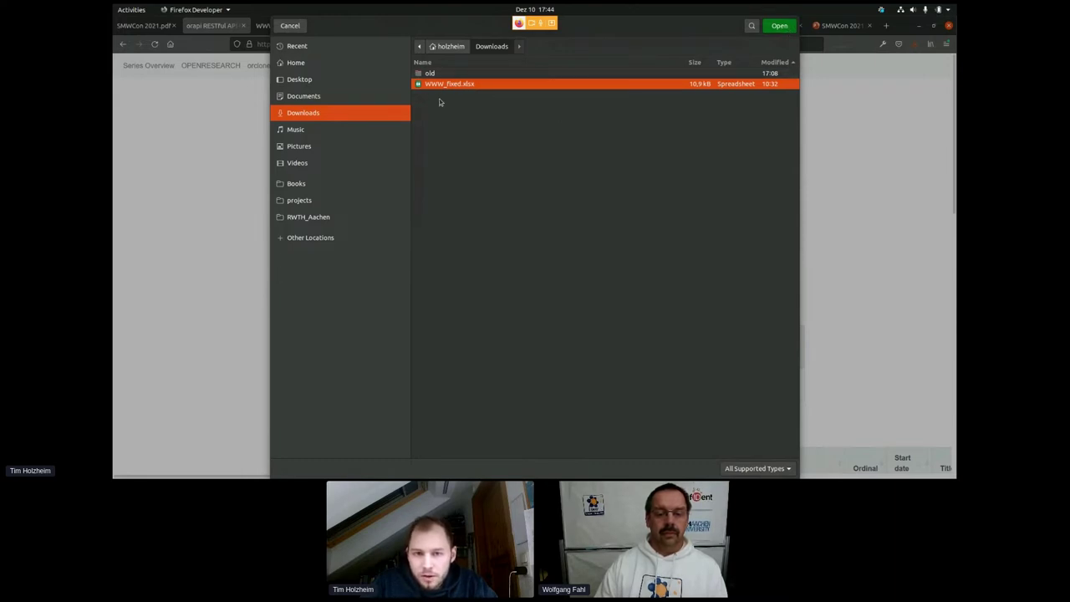
click(778, 27)
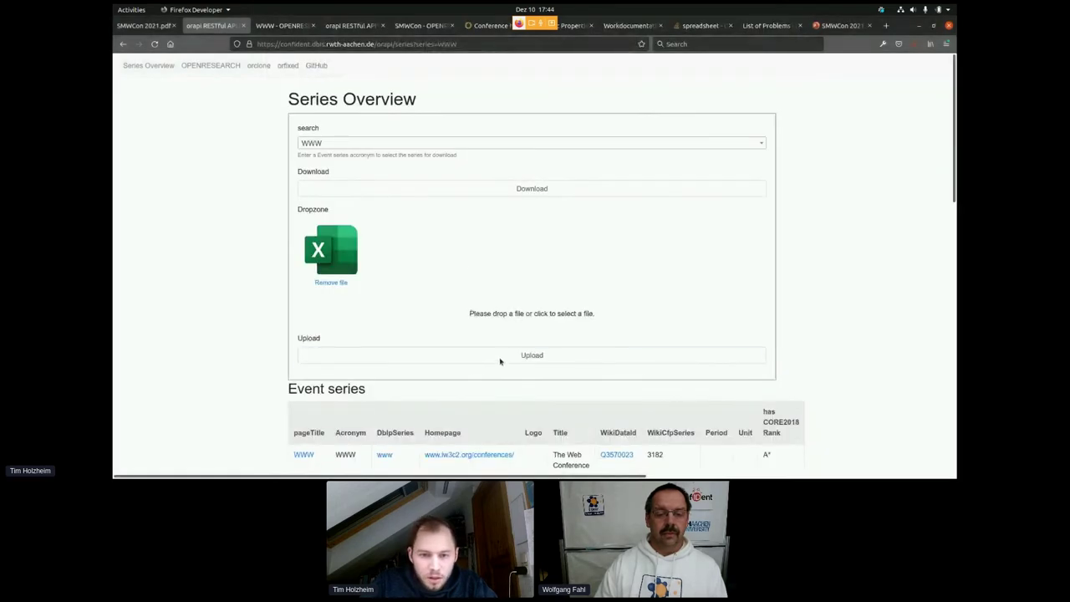
click(500, 362)
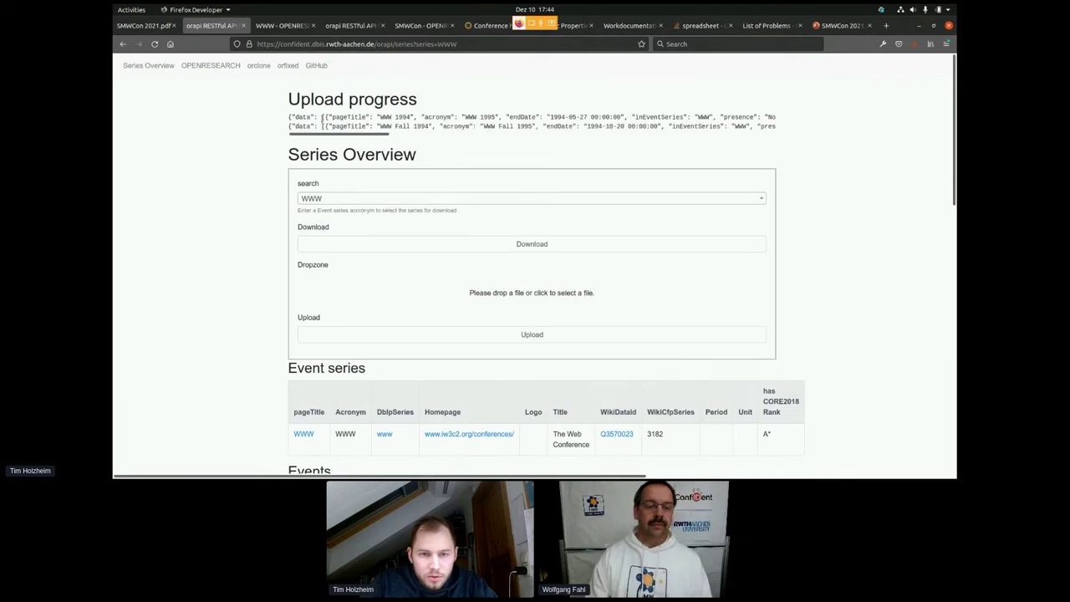
Open the WWW series page in the wiki from the Series Overview and review the ordinals and early conferences in its Events table.
scroll(298, 424, down, 2)
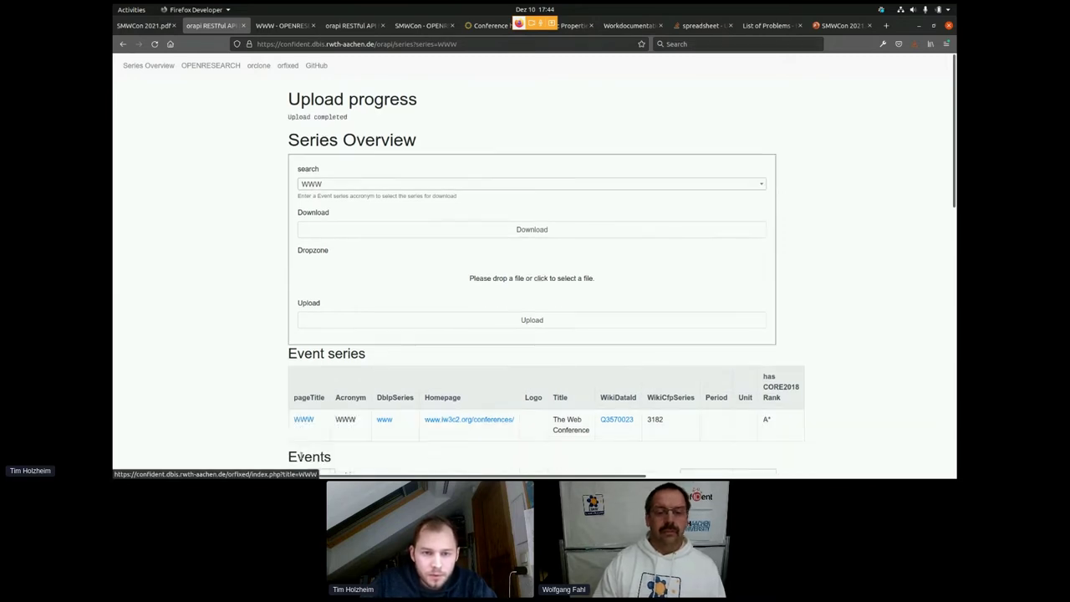
click(304, 420)
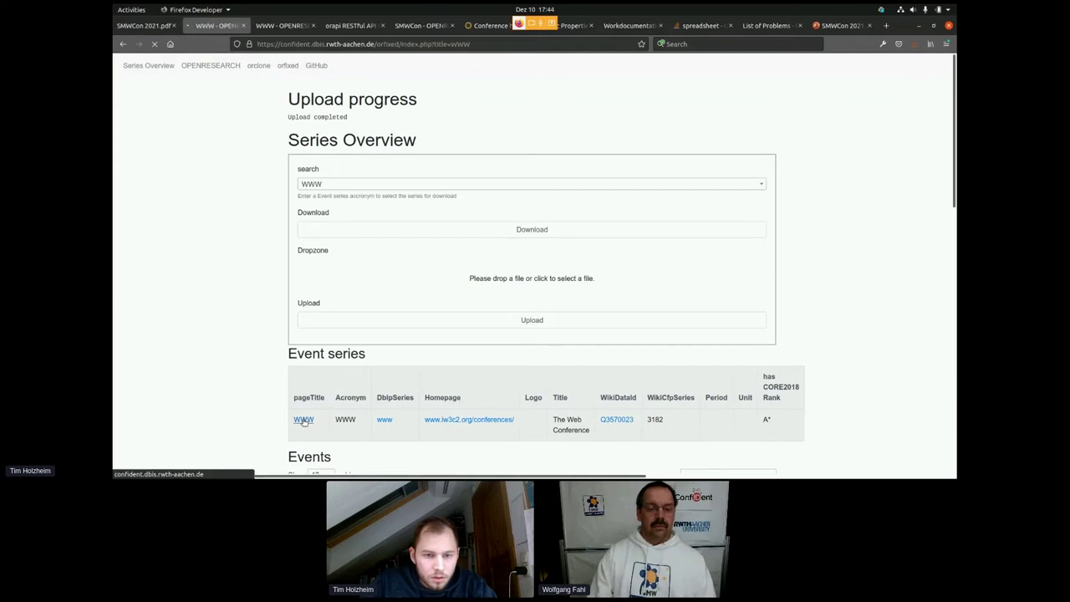
scroll(310, 414, down, 3)
scroll(319, 403, down, 2)
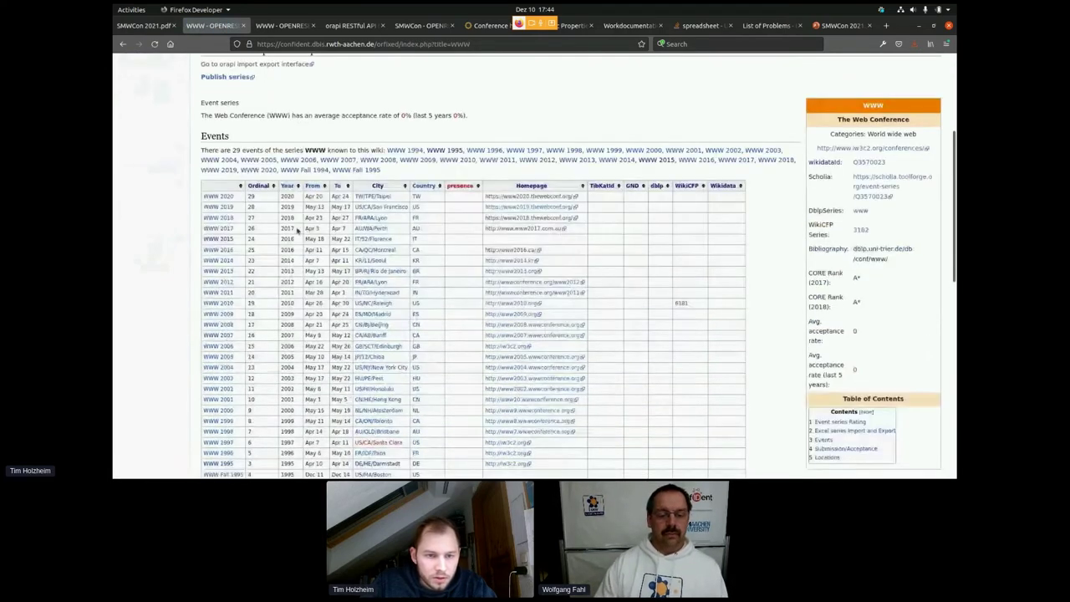
scroll(273, 234, down, 1)
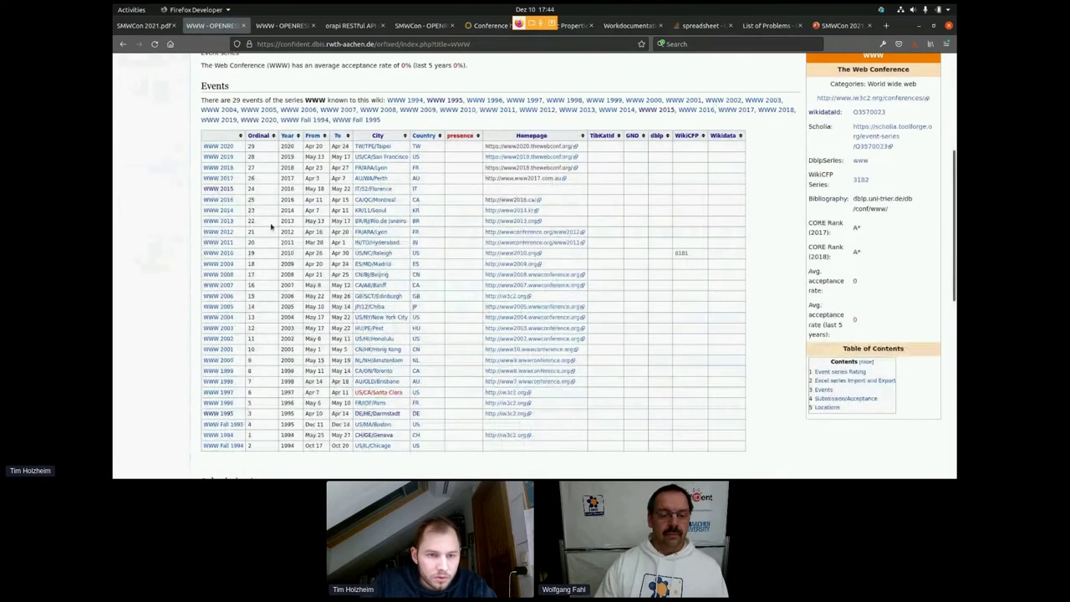
Inspect the wikitext of the WWW Fall 1995 event by highlighting its whole Event template, and return to the WWW series page.
click(237, 425)
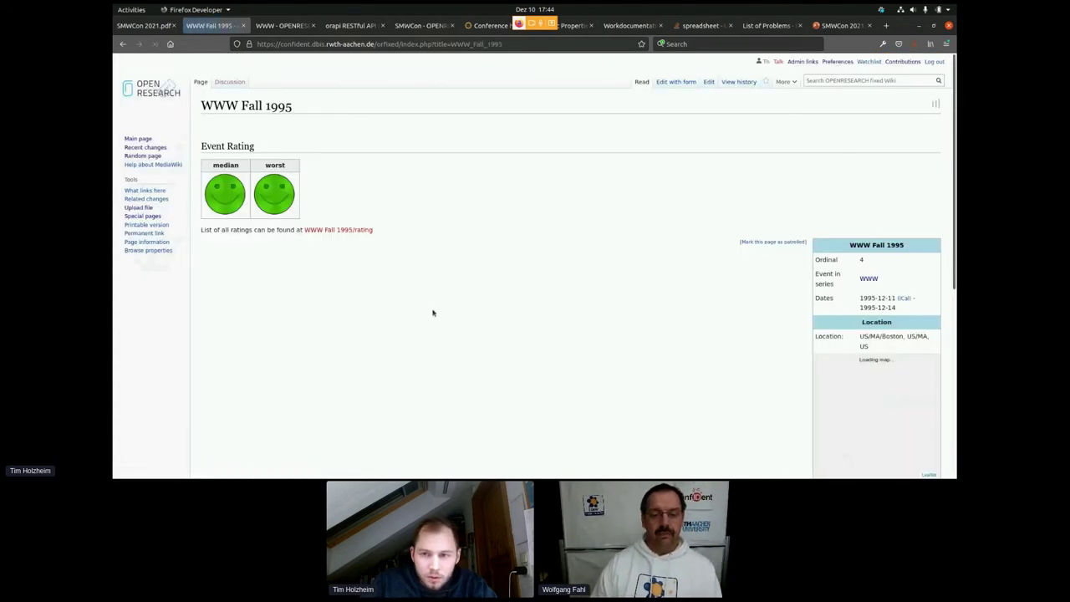
key(alt+shift+e)
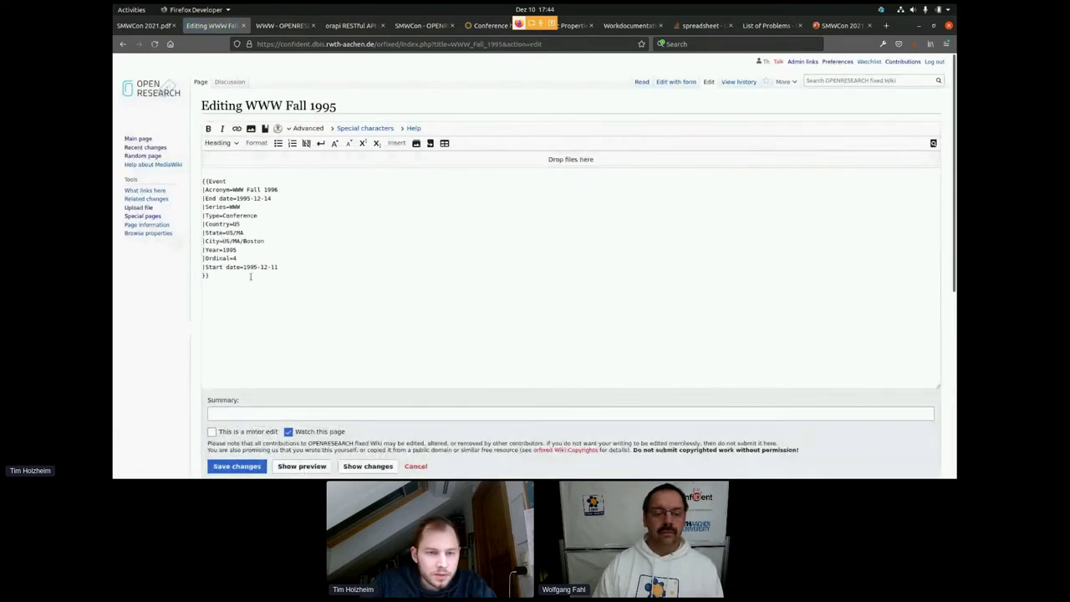
drag(231, 272, 208, 168)
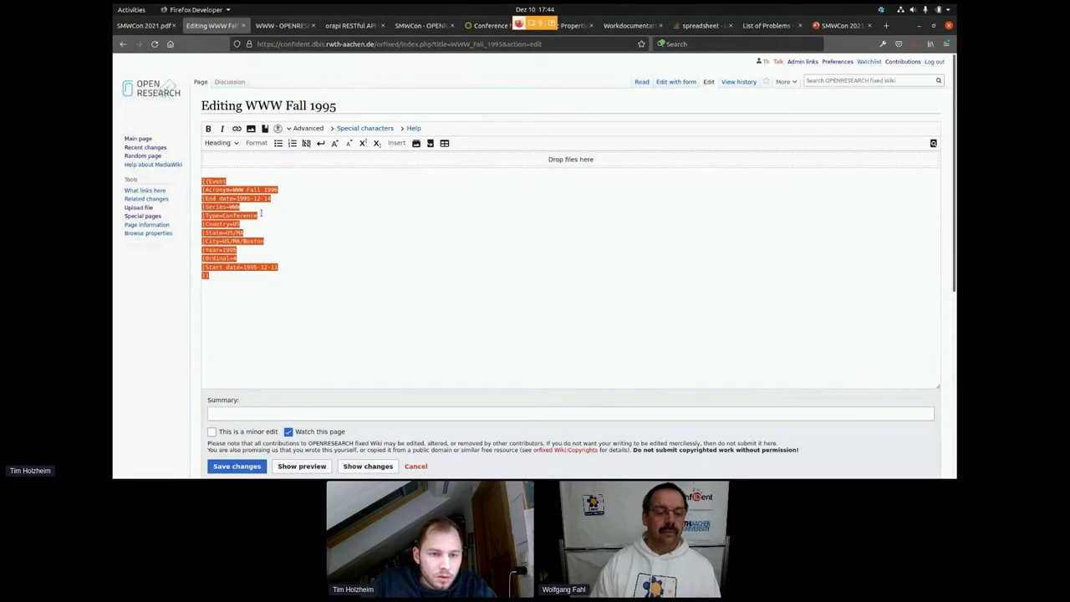
key(alt+Left)
key(alt+Left)
scroll(247, 211, up, 5)
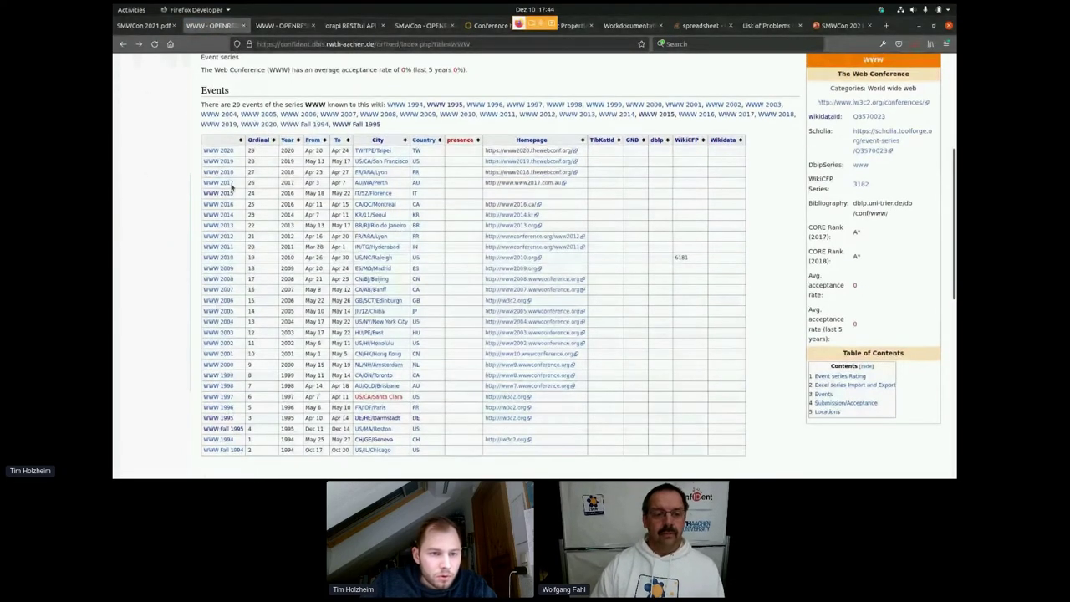
Open the wiki's recent changes and examine the edits to the WWW events, highlighting the spreadsheet import comment of WWW 2020.
click(163, 148)
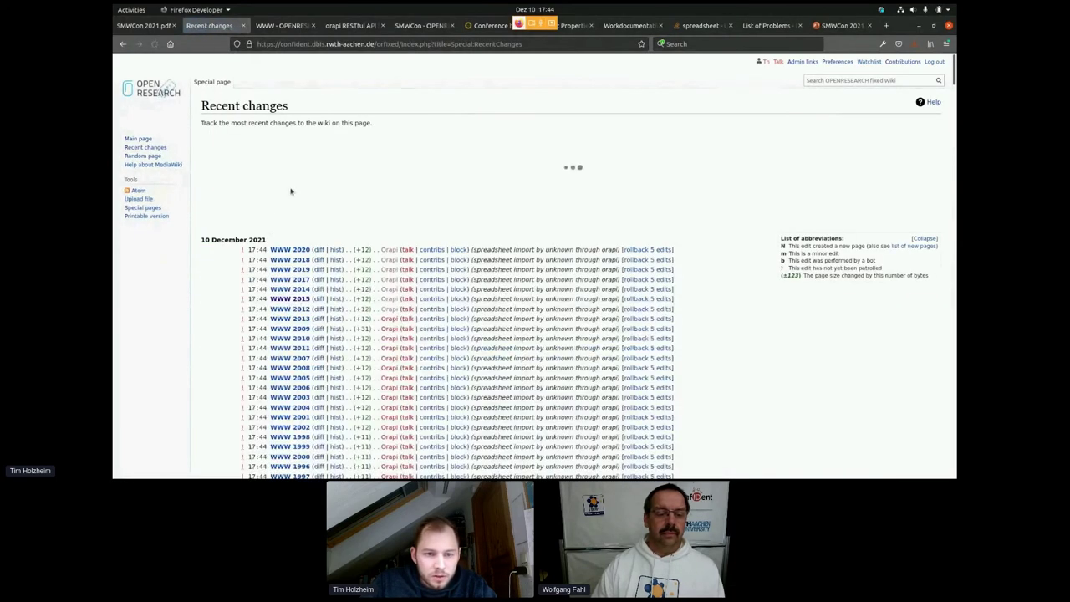
scroll(475, 241, down, 1)
drag(477, 201, 525, 203)
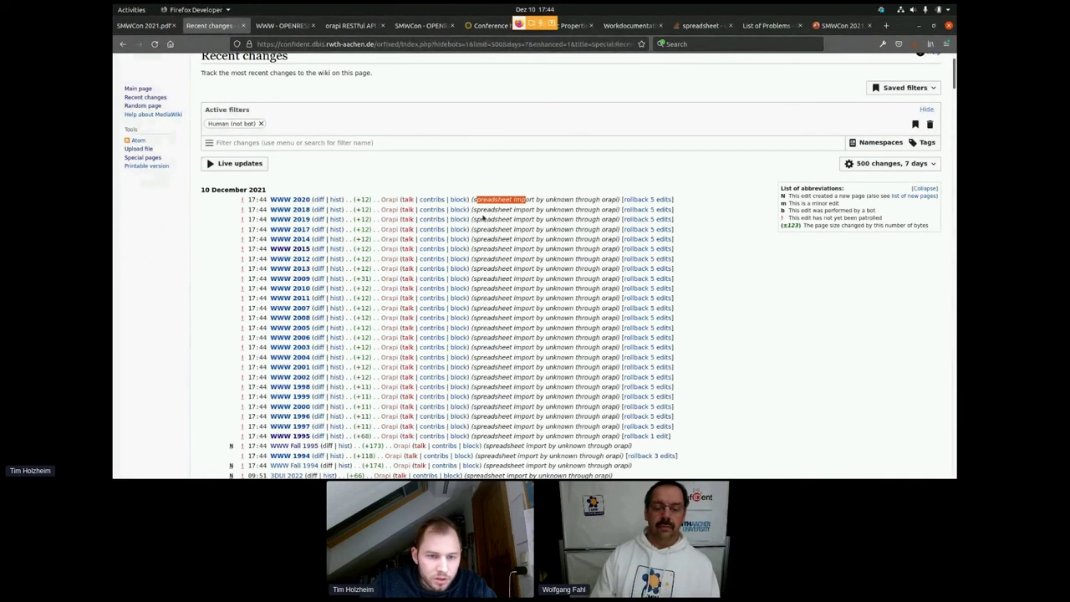
scroll(319, 262, down, 2)
Check the revision history of the WWW 2001 event and highlight the Ordinal line in its wikitext.
click(289, 267)
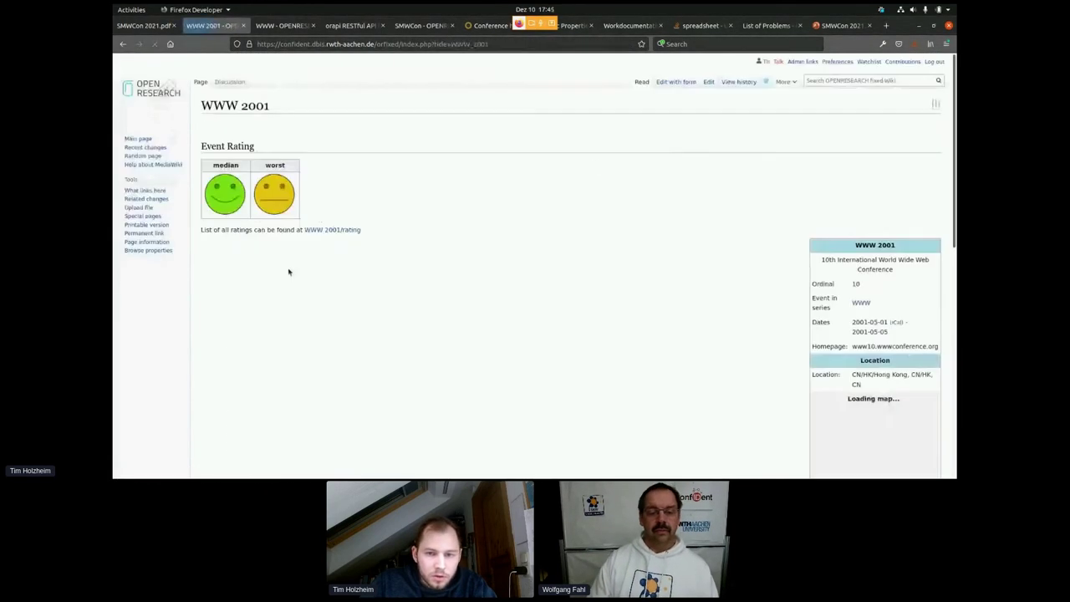
click(734, 81)
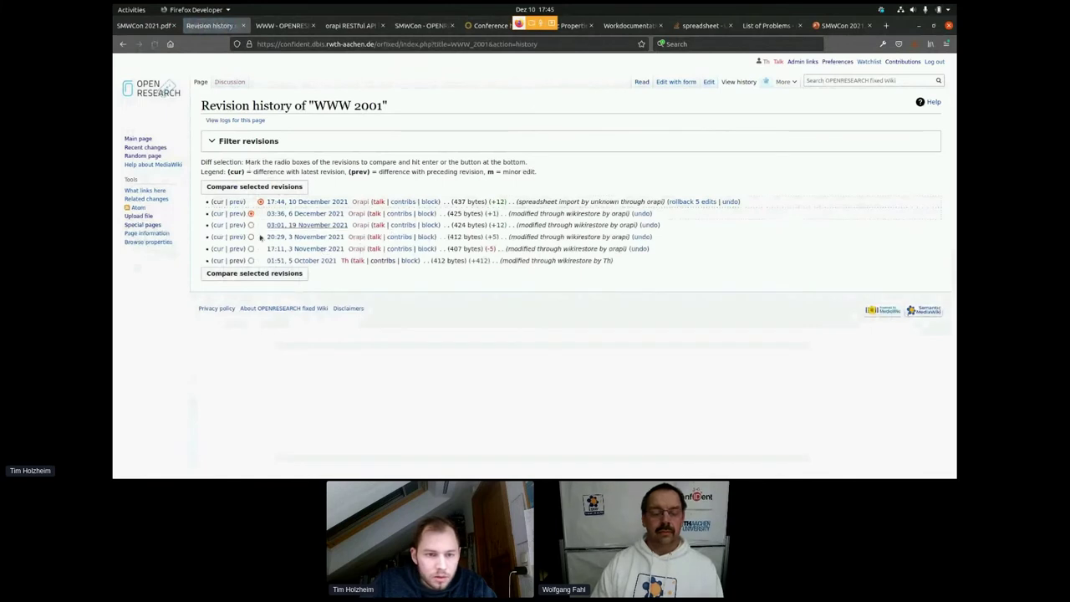
click(696, 82)
click(709, 82)
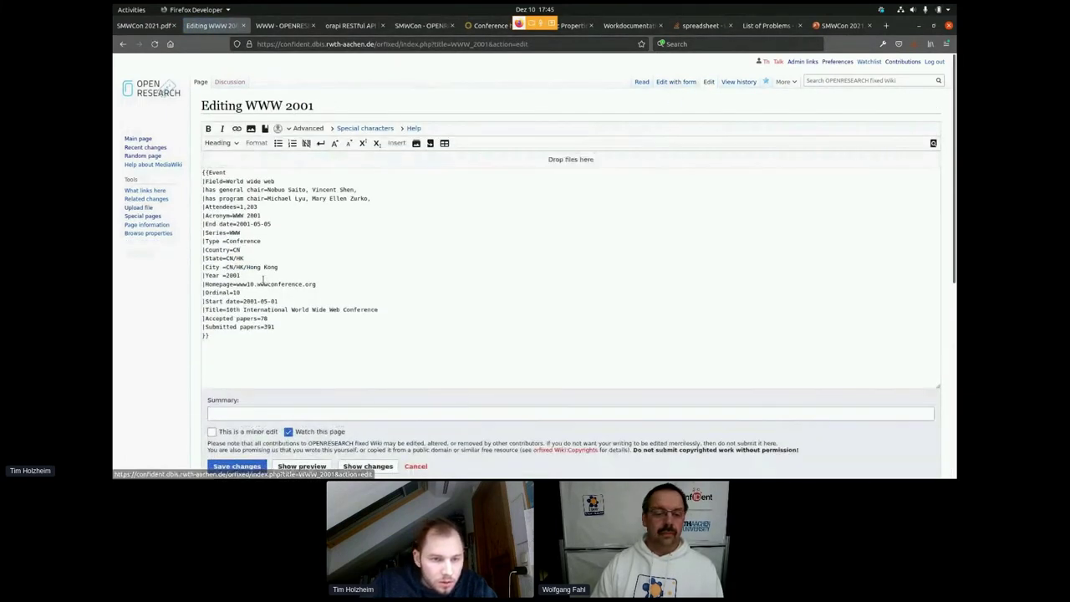
triple_click(221, 293)
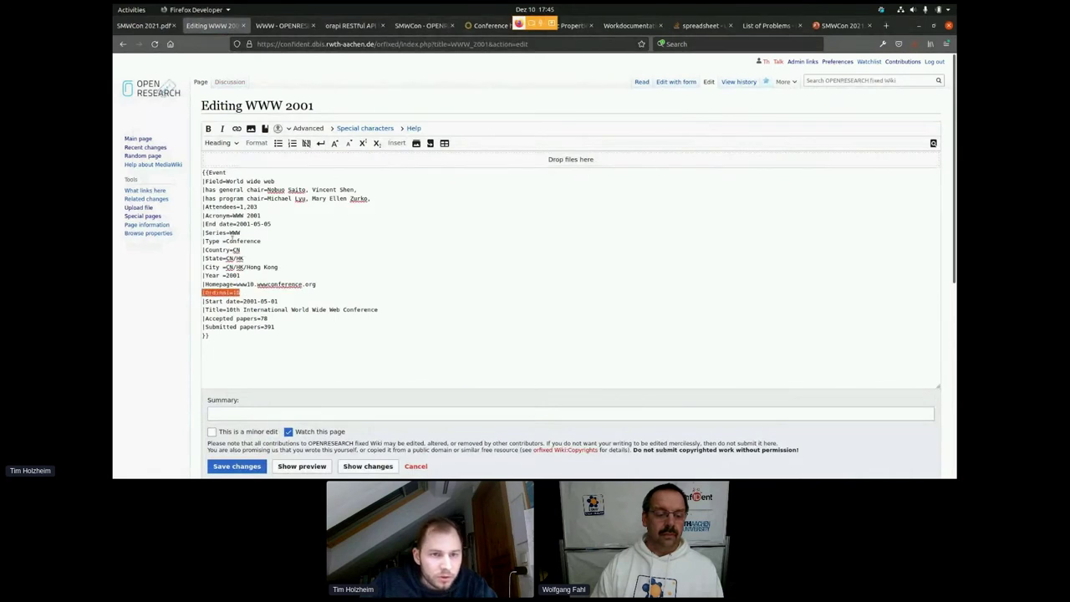
Return to the SMWCon 2021 PDF presentation and advance to slide 10, "What about ...".
click(143, 25)
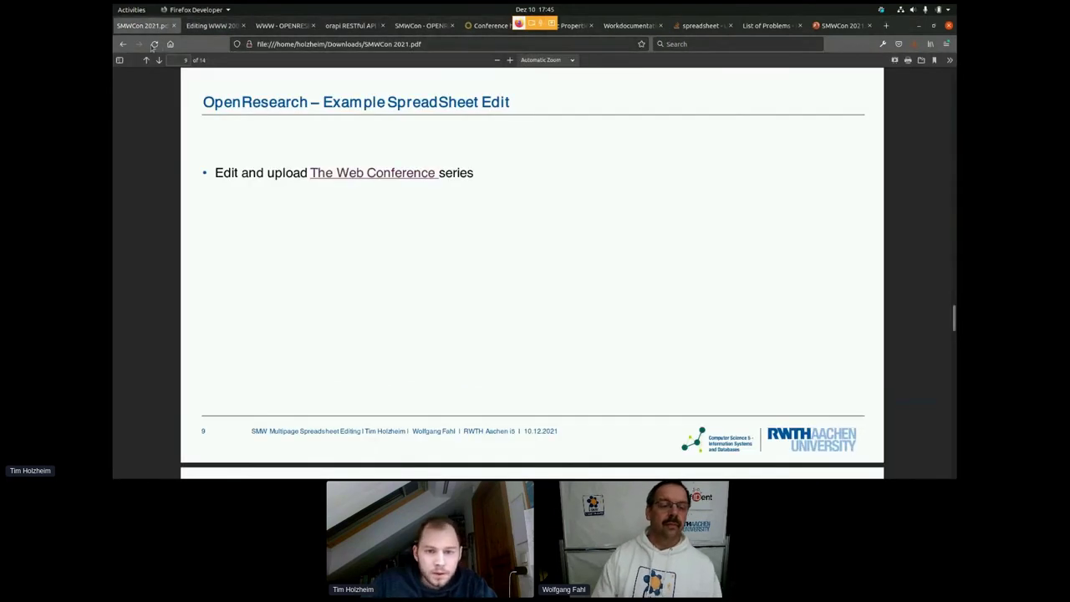
key(Right)
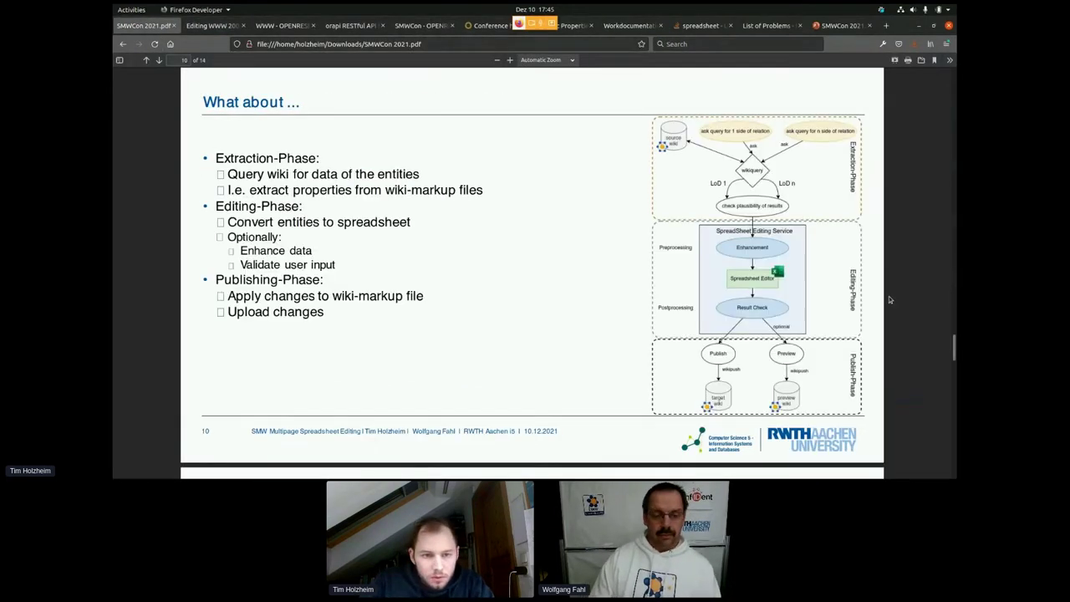